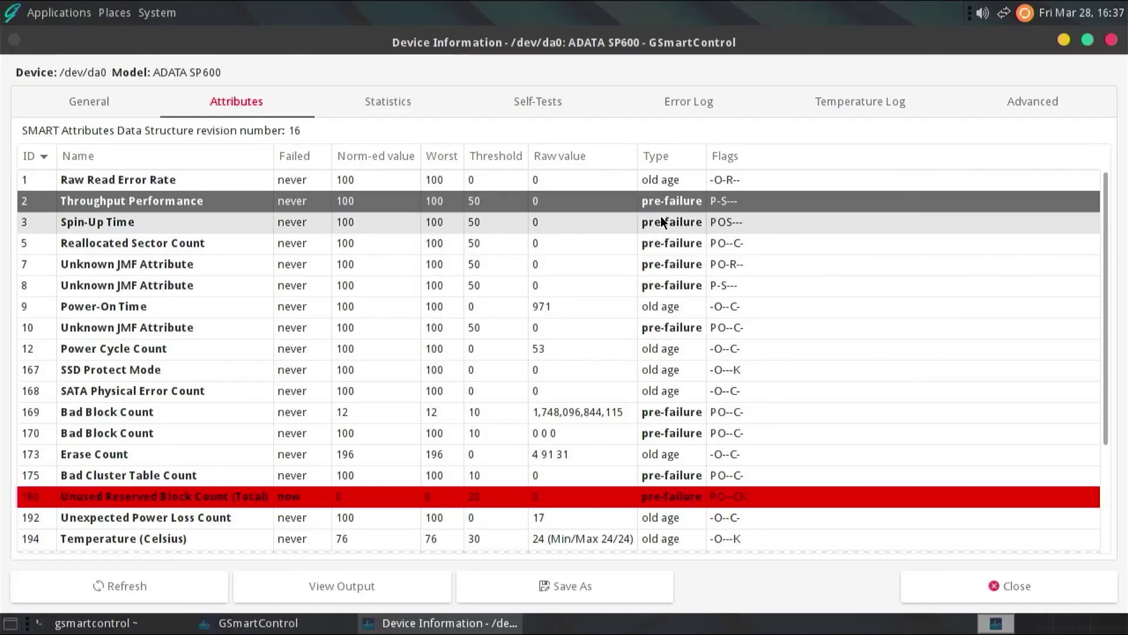
Inspect the ADATA SP600's Spin-Up Time, Reallocated Sector Count and red Unused Reserved Block Count attributes
click(662, 221)
click(665, 247)
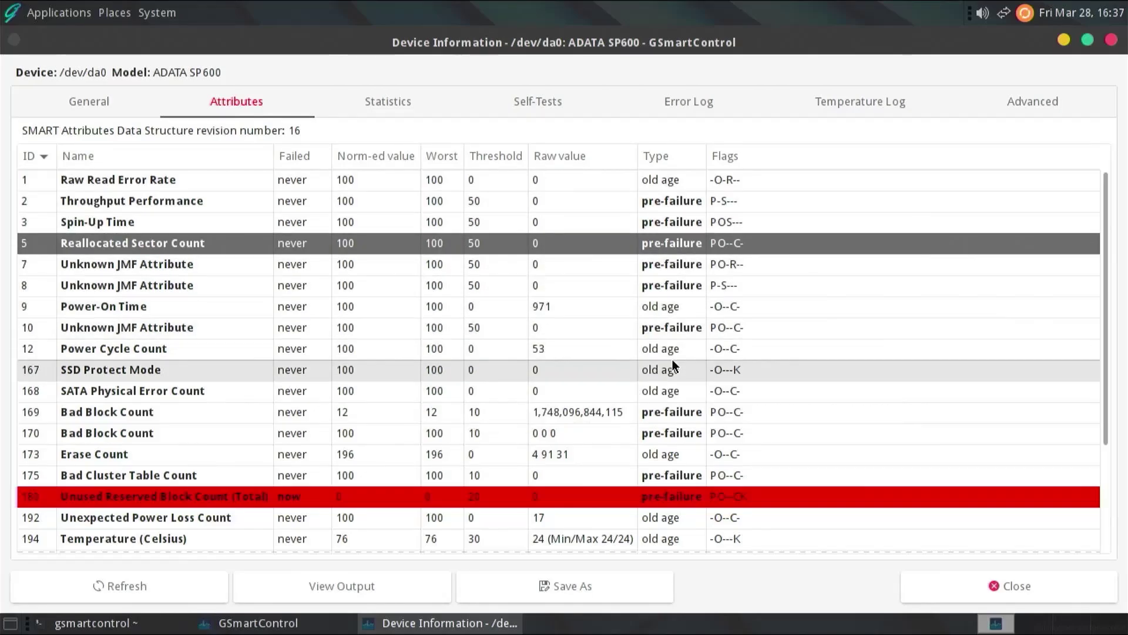
click(676, 501)
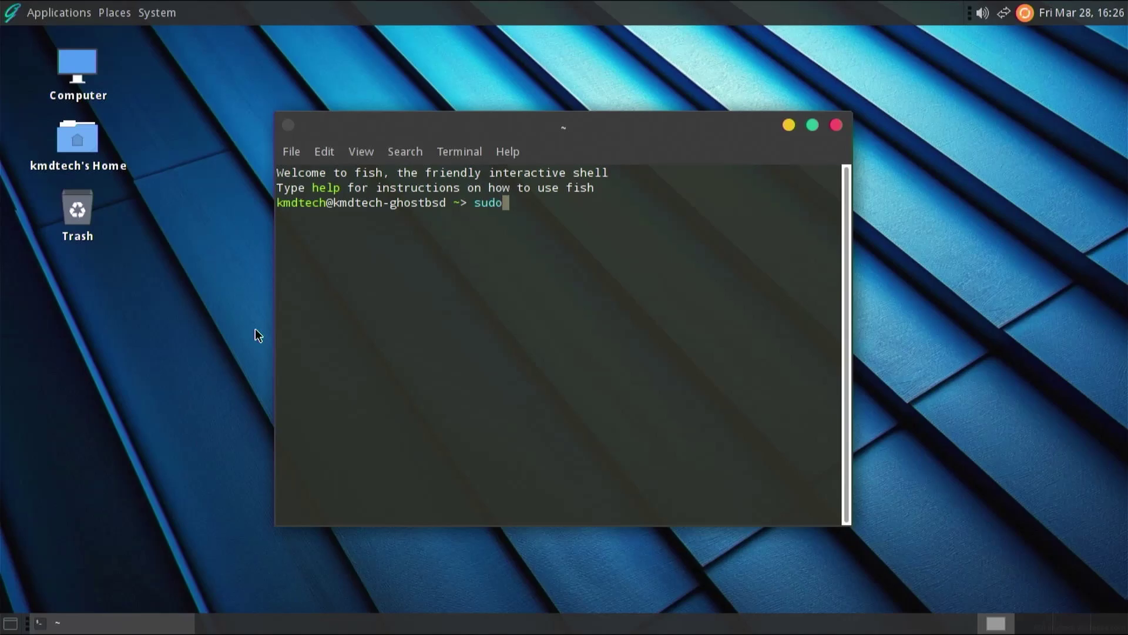
Run pkg install gsmartcontrol, enter the password and confirm with y
text(pkg install gs)
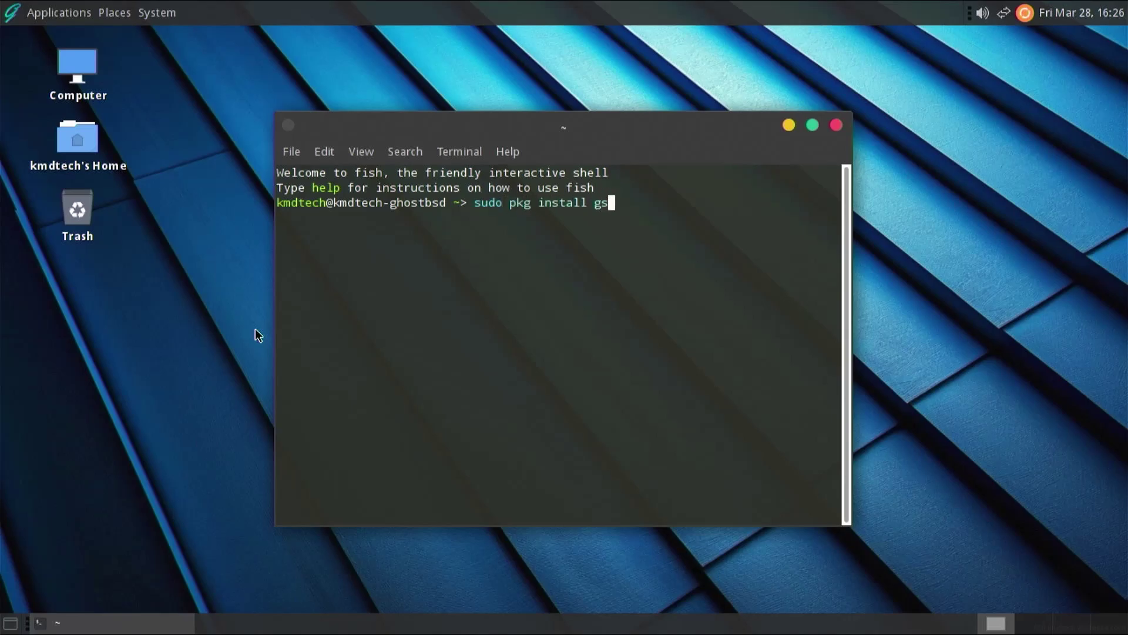
text(martcontrol)
key(Return)
key(Return)
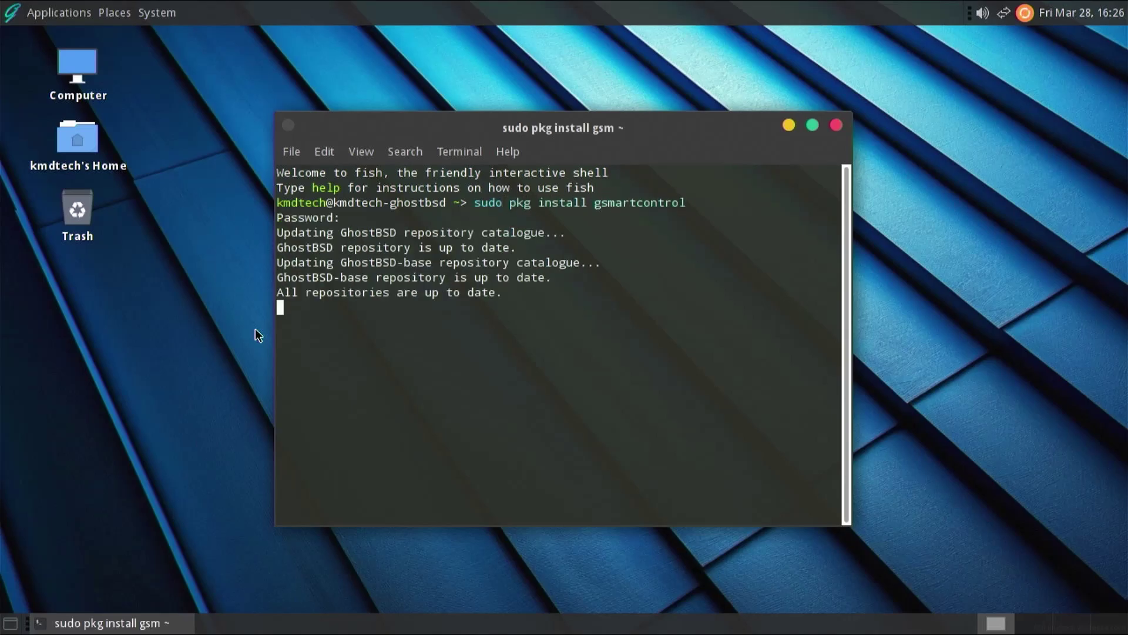
text(y)
key(Return)
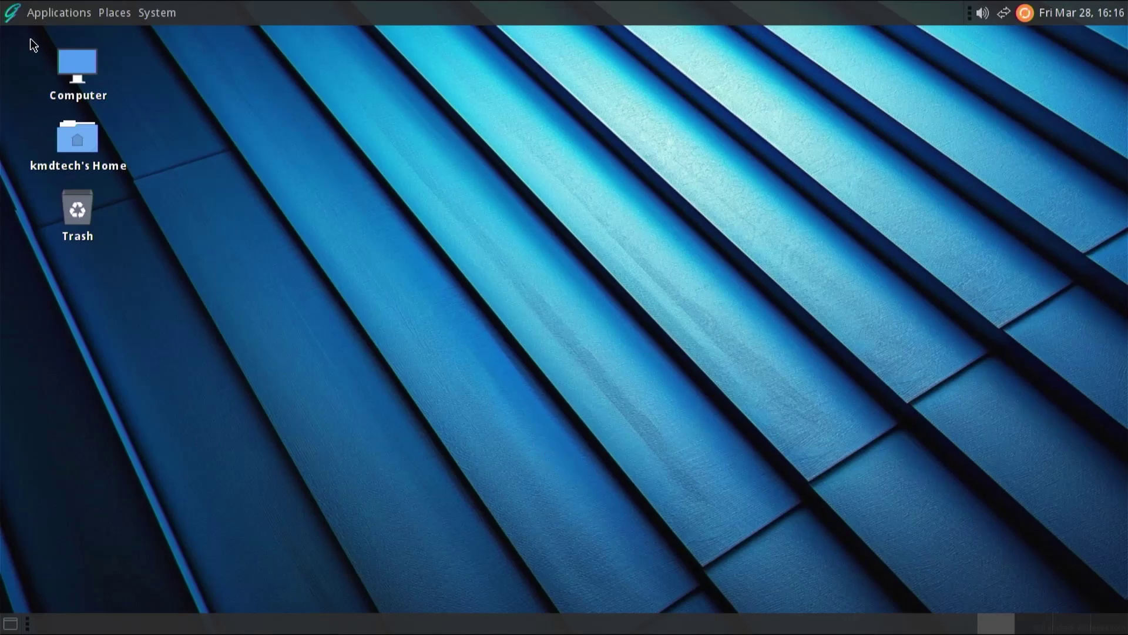
Launch MATE Terminal from Applications > System Tools
click(3, 19)
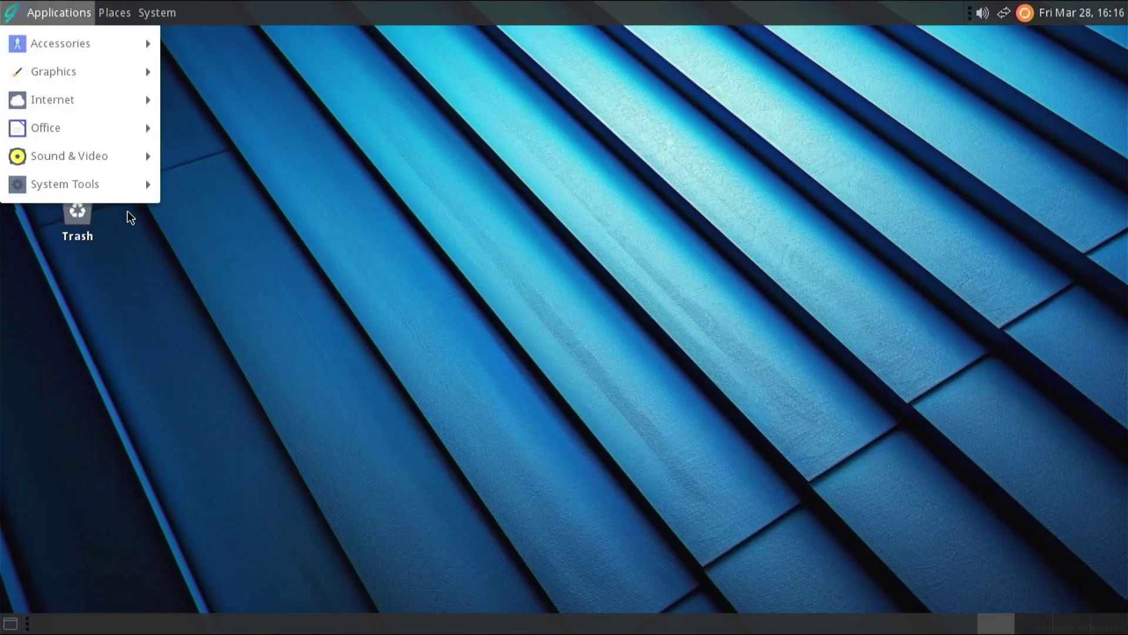
mouse_move(122, 194)
click(277, 354)
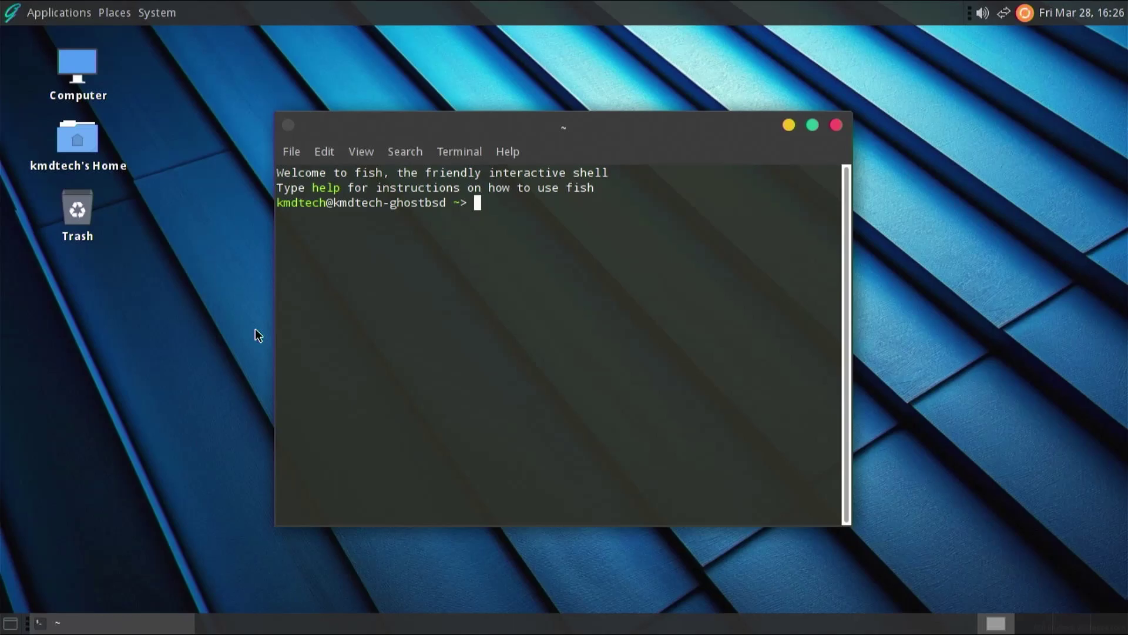
Run sudo pkg install gsmartcontrol, enter the password and confirm installing both packages
text(sudo pkg instal)
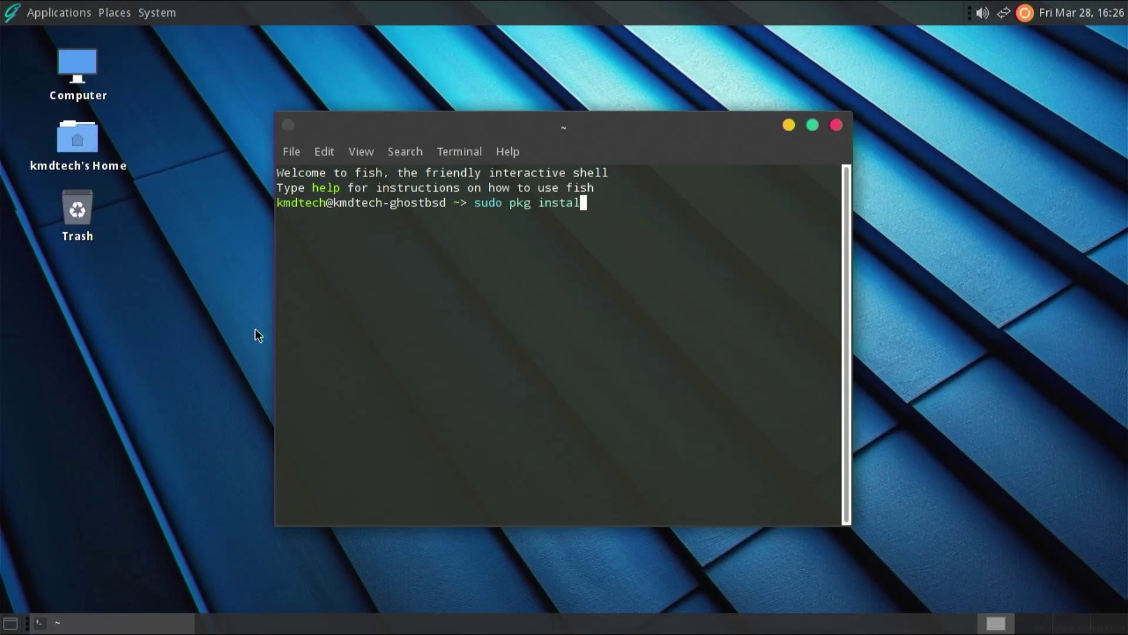
text(l gsmartcontrol)
key(Return)
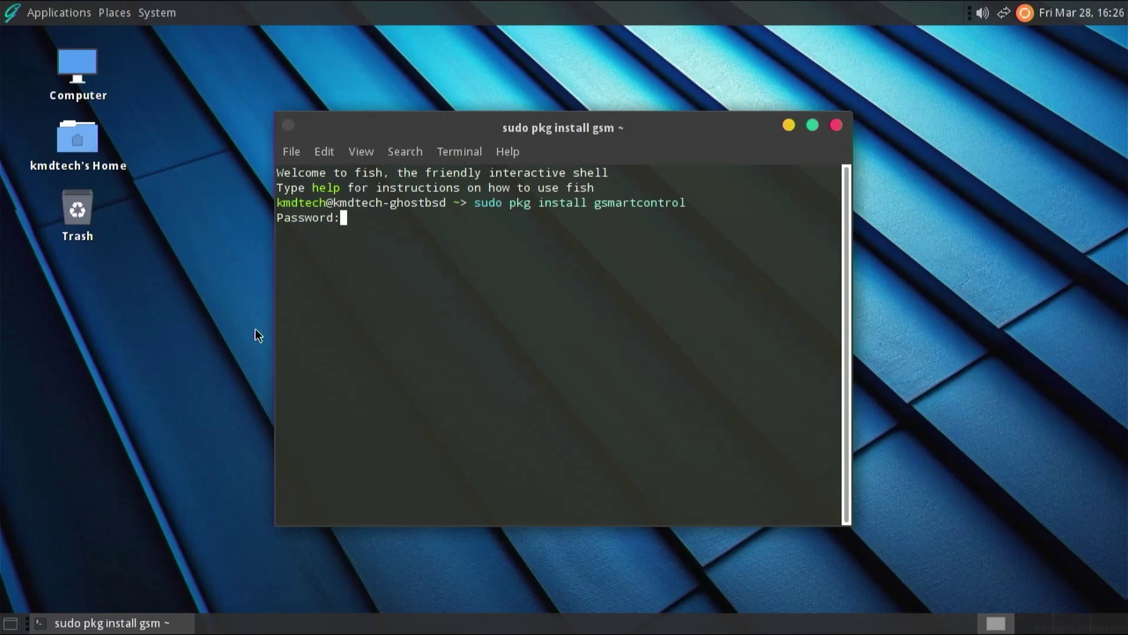
key(Return)
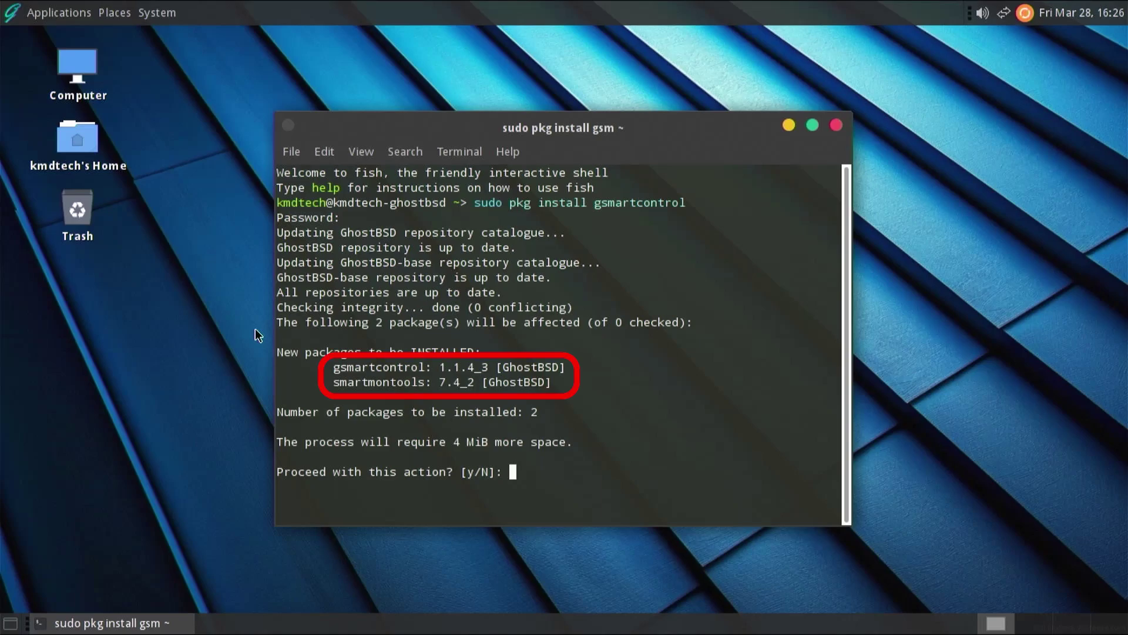
text(y)
key(Return)
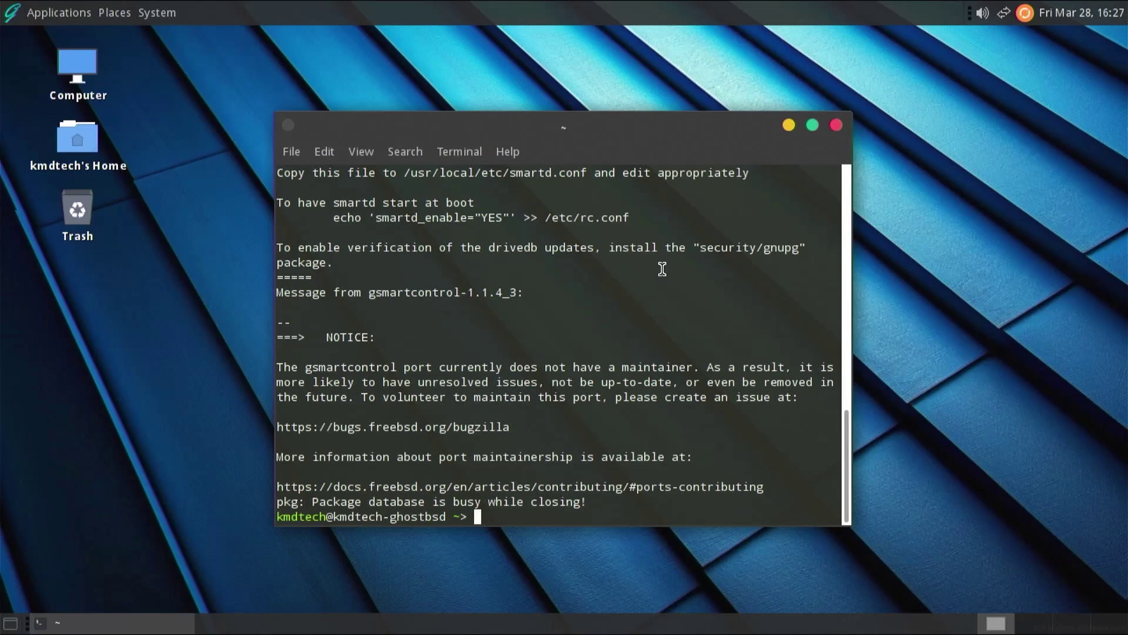
List partitions with gpart show, then request the SMART report for /dev/da0
text(gpart show)
key(Return)
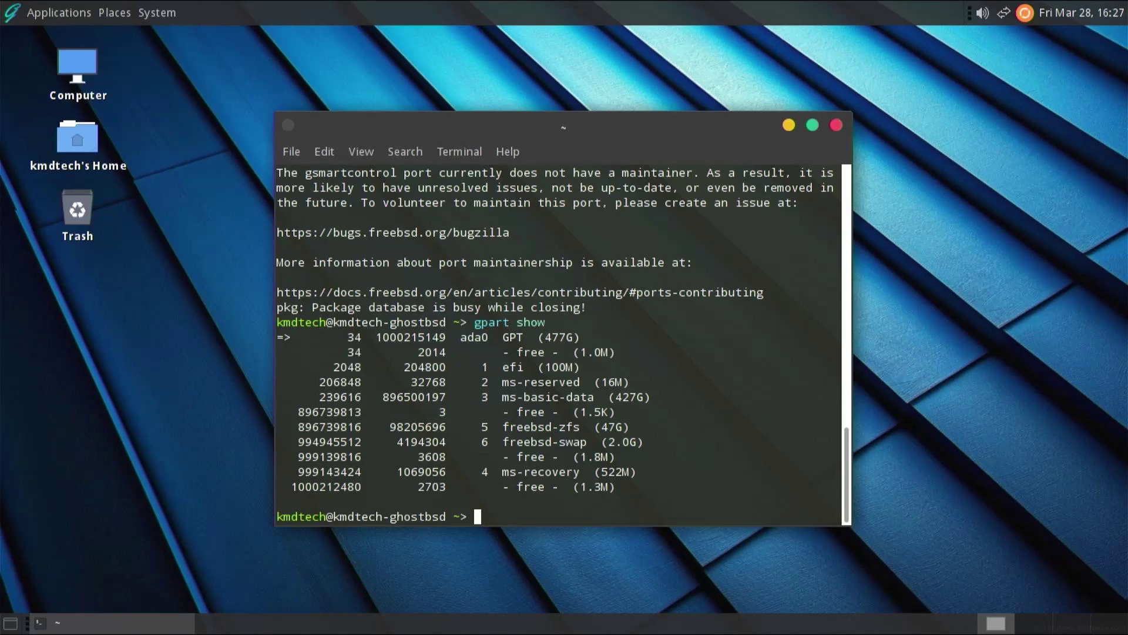
text(sudo smartctl )
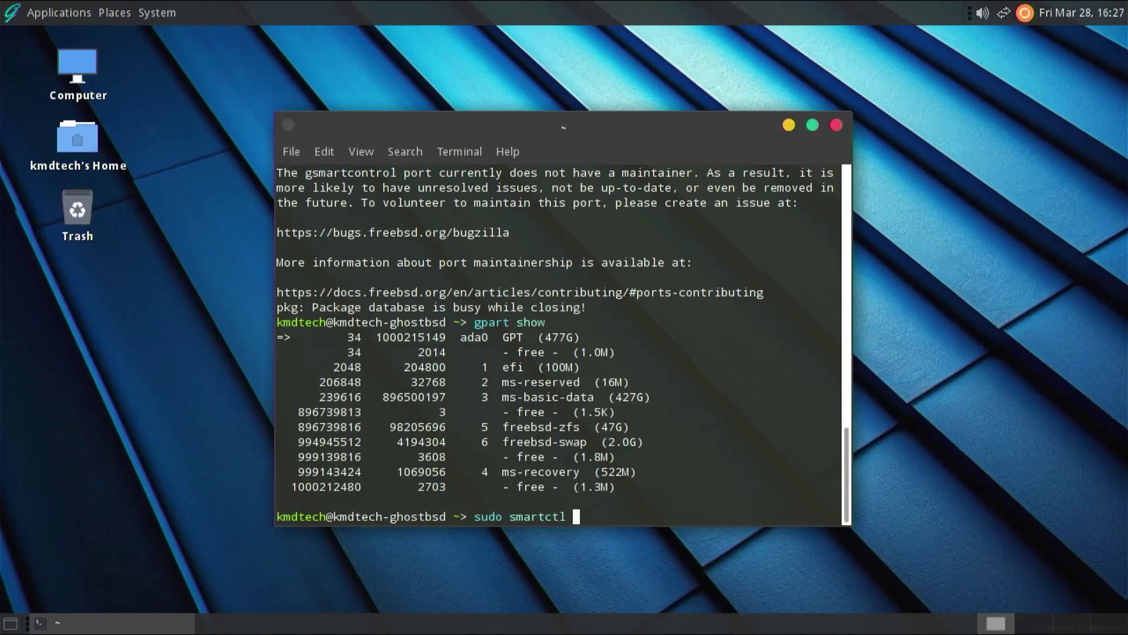
text(-a /dev/da0)
key(Return)
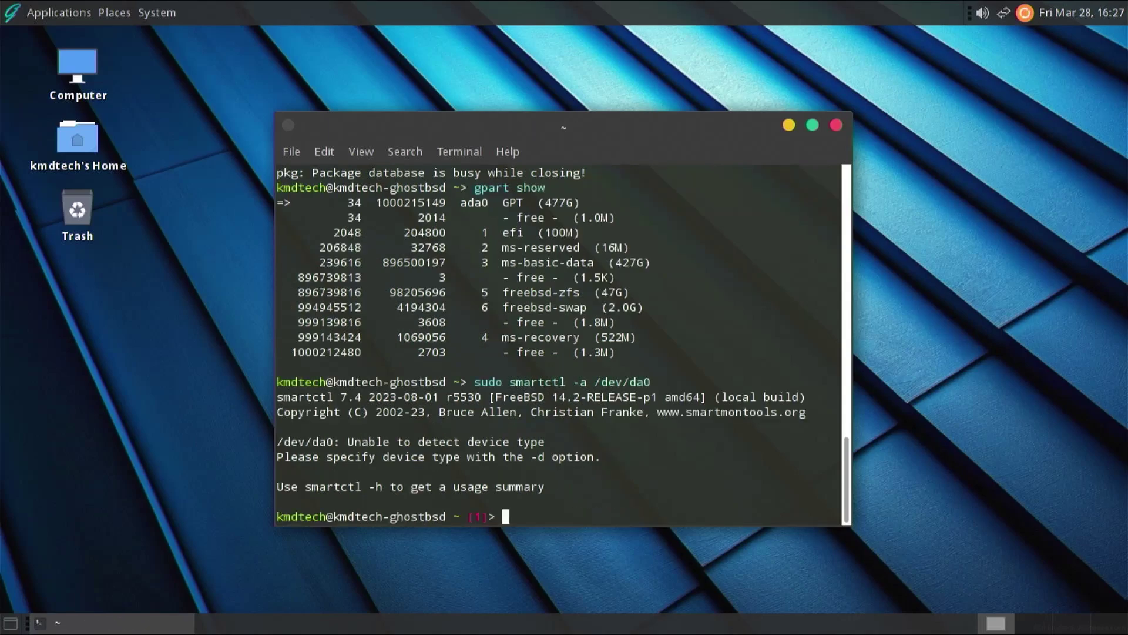
Rerun smartctl -a on the corrected /dev/ada0 and scroll through its report
key(Up)
key(Left)
key(Left)
key(Left)
text(a)
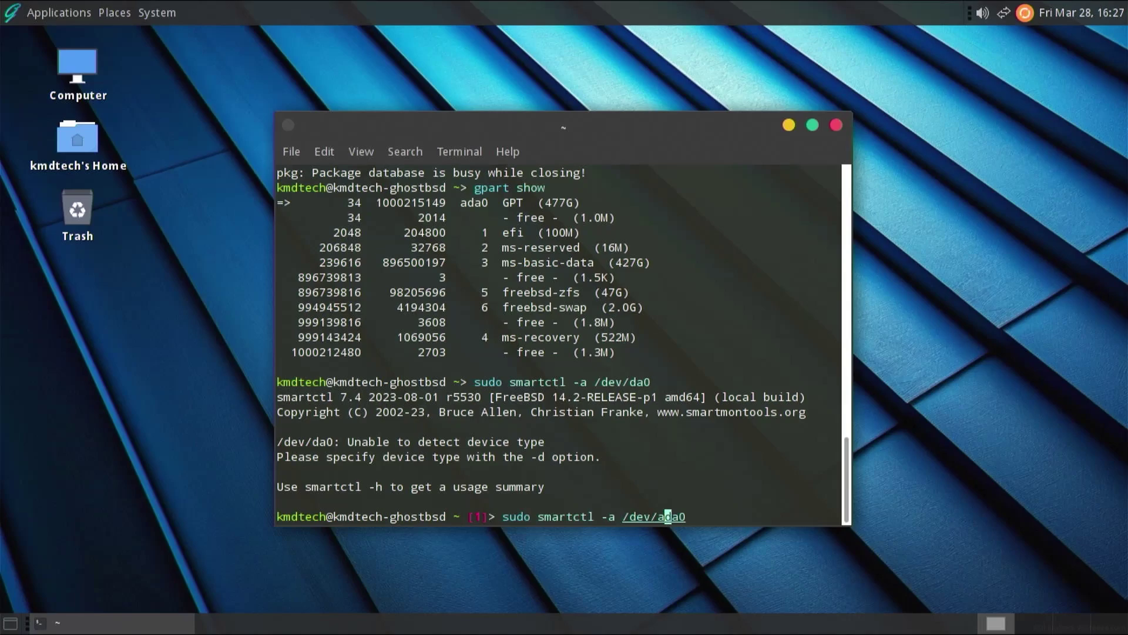
key(Return)
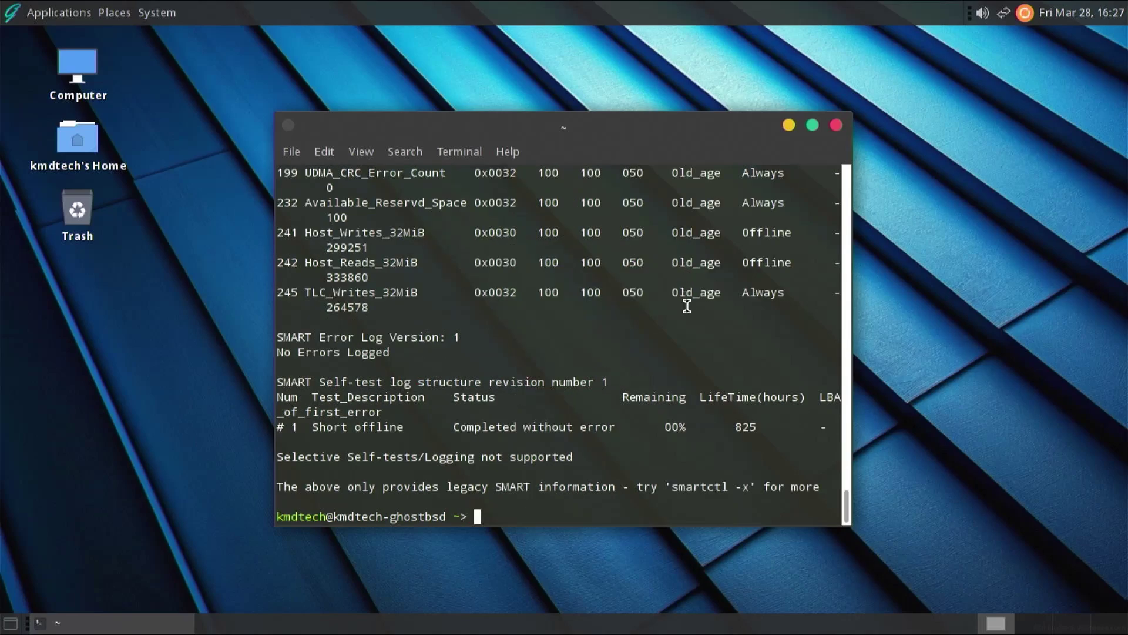
scroll(687, 311, up, 9)
scroll(687, 312, up, 12)
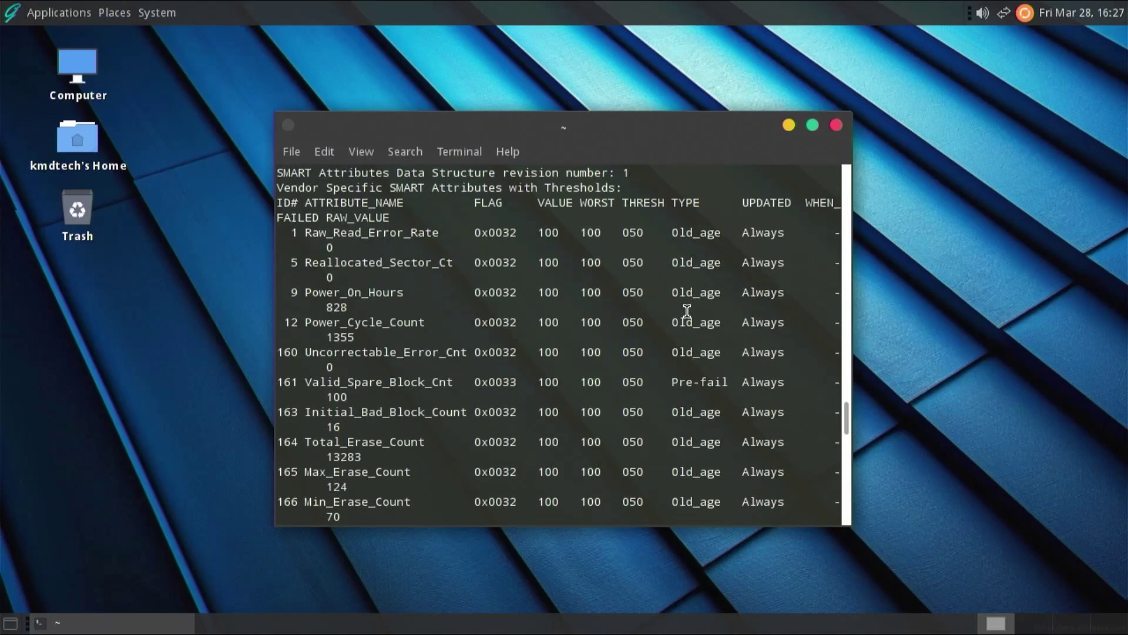
scroll(687, 311, up, 6)
scroll(689, 300, down, 18)
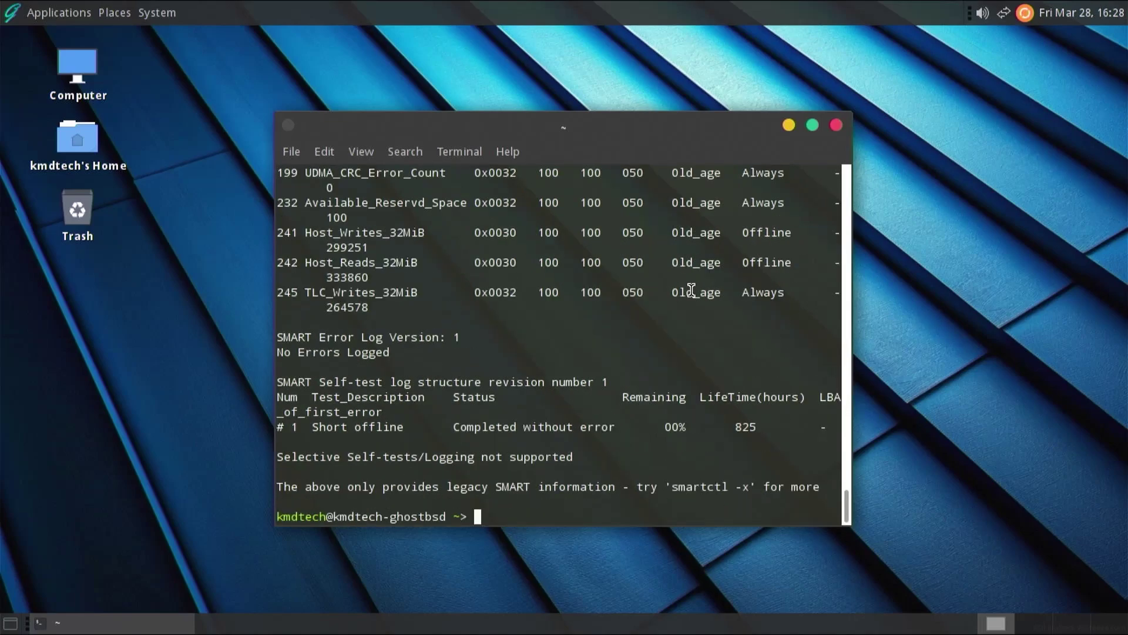
Launch gsmartcontrol from the terminal and open Device Information for the Patriot P210 512GB
text(gsmartc)
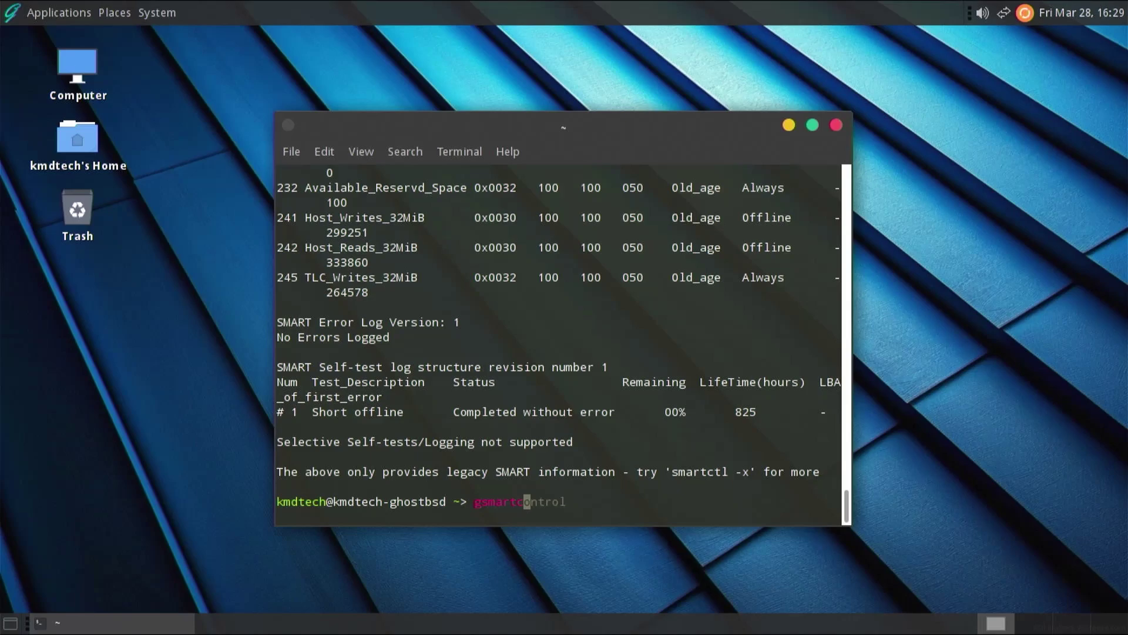
key(Tab)
key(Return)
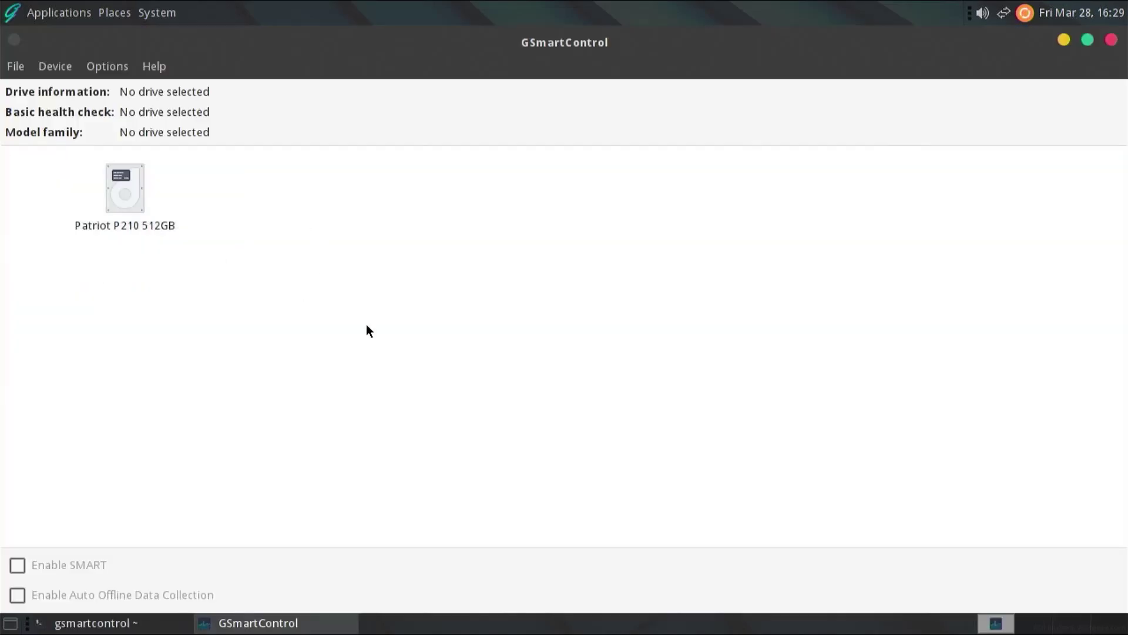
click(158, 208)
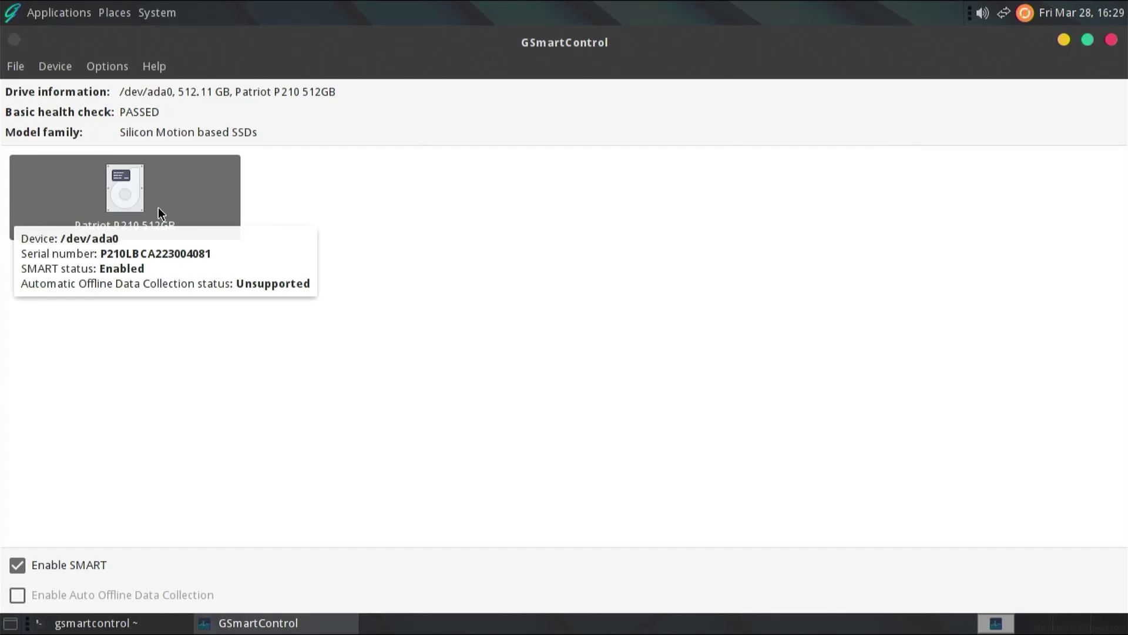
double_click(159, 212)
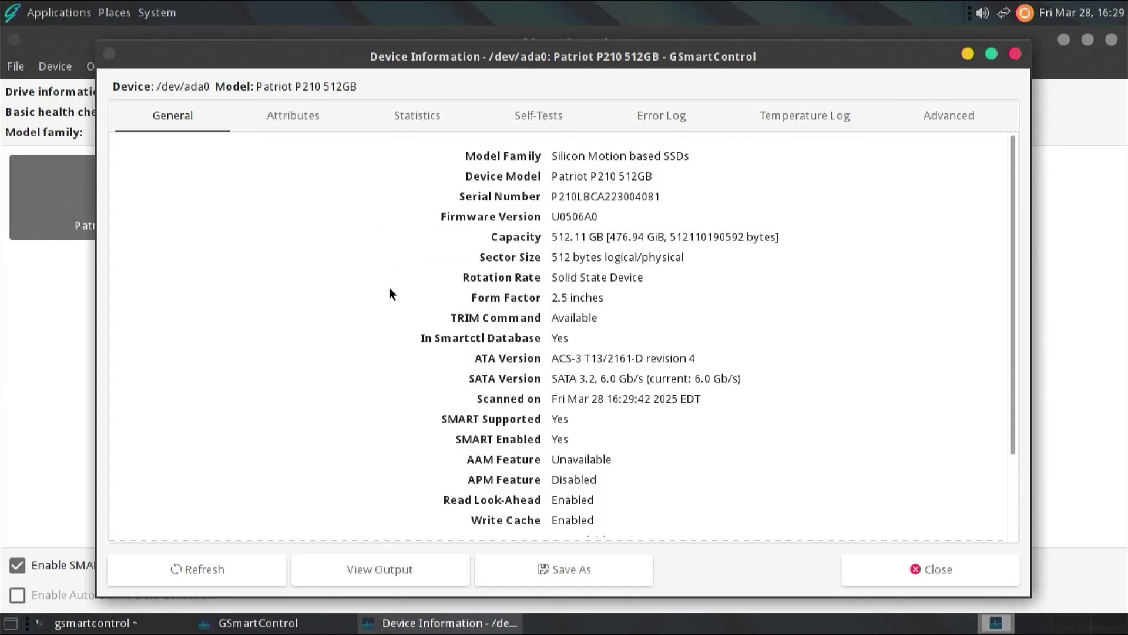
Show the Patriot P210's Attributes table and scroll through it, all attributes never failed
click(307, 114)
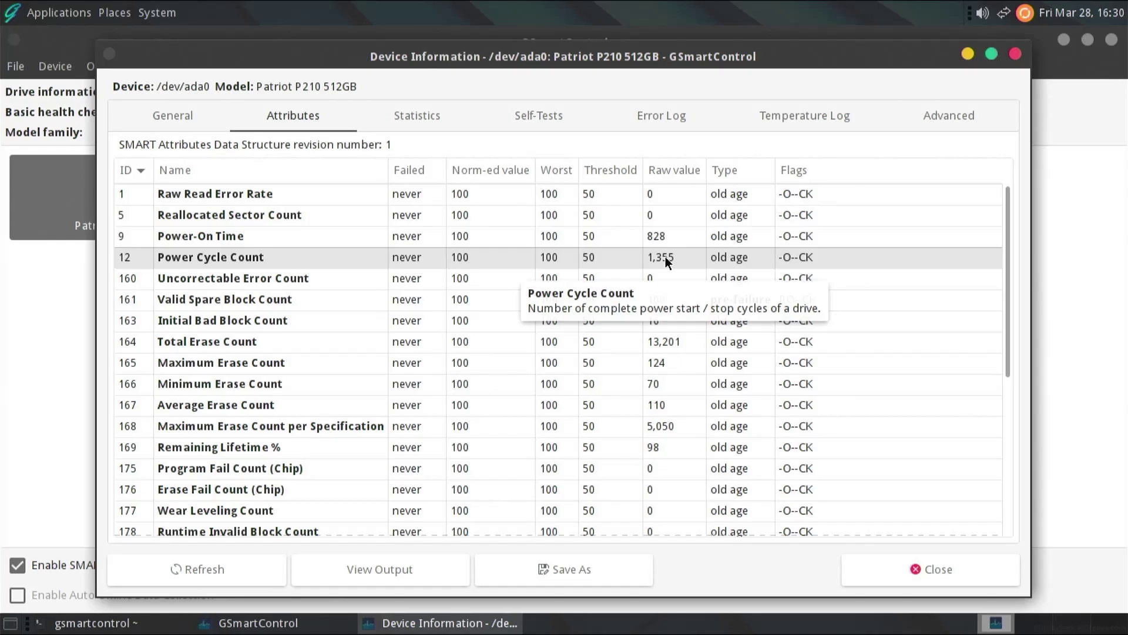
scroll(657, 256, down, 5)
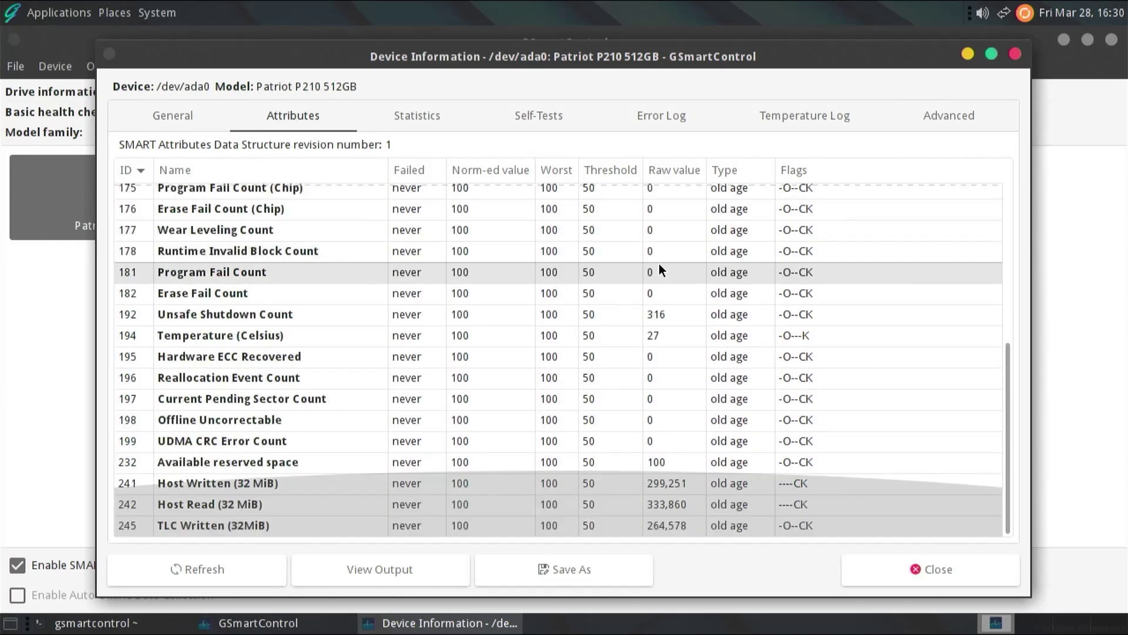
mouse_move(682, 482)
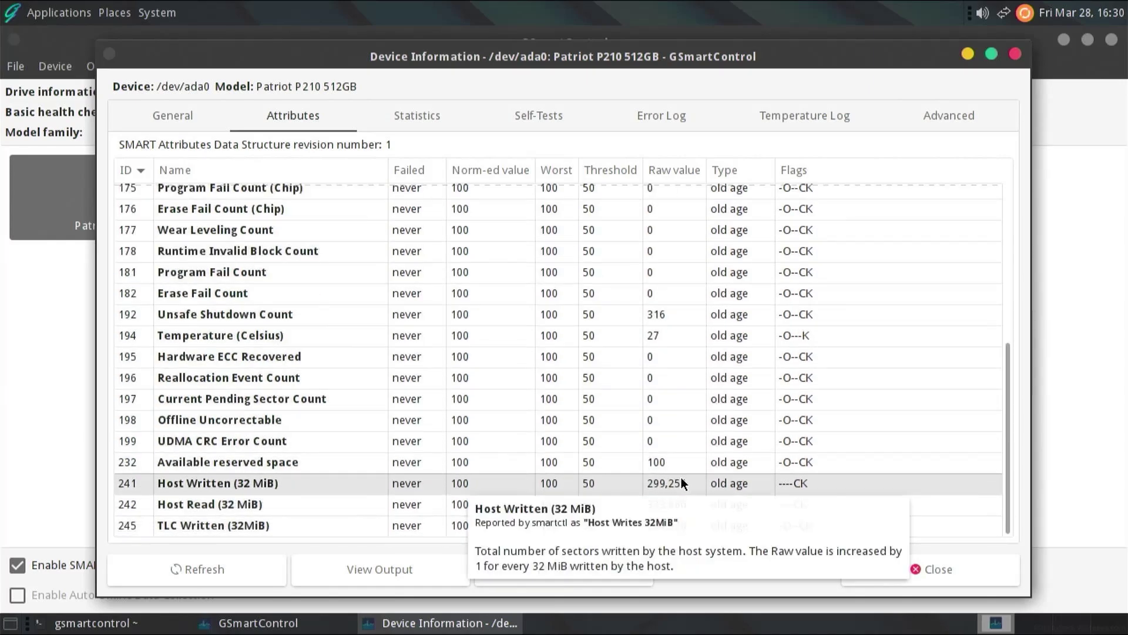
Check Statistics, then execute a Short Self-test from the Patriot P210's Self-Tests tab
click(424, 117)
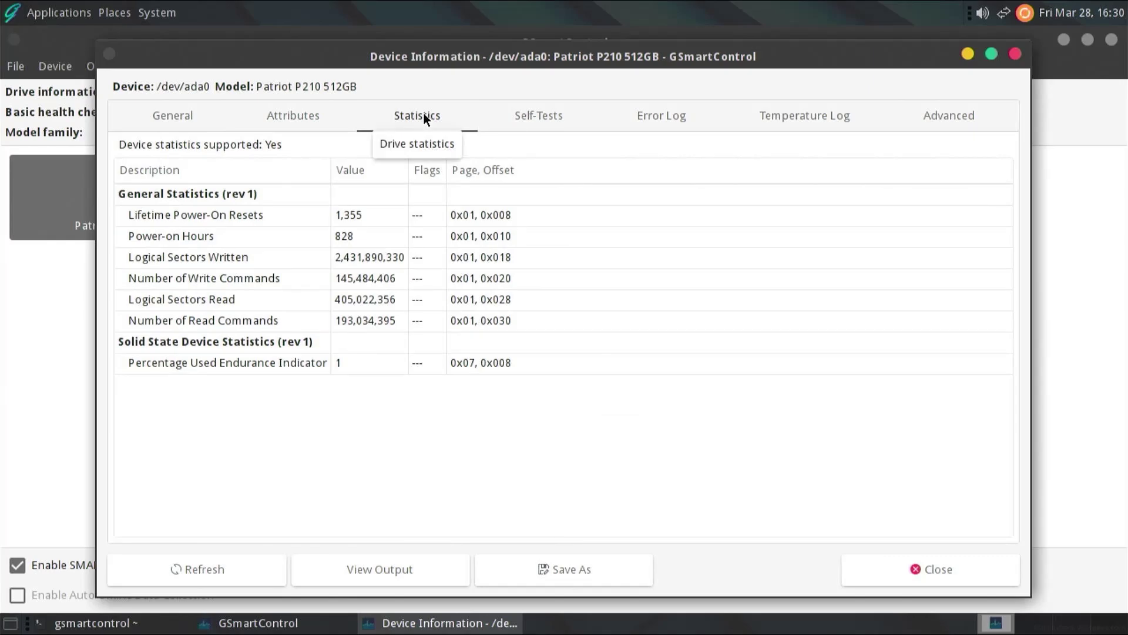
click(560, 110)
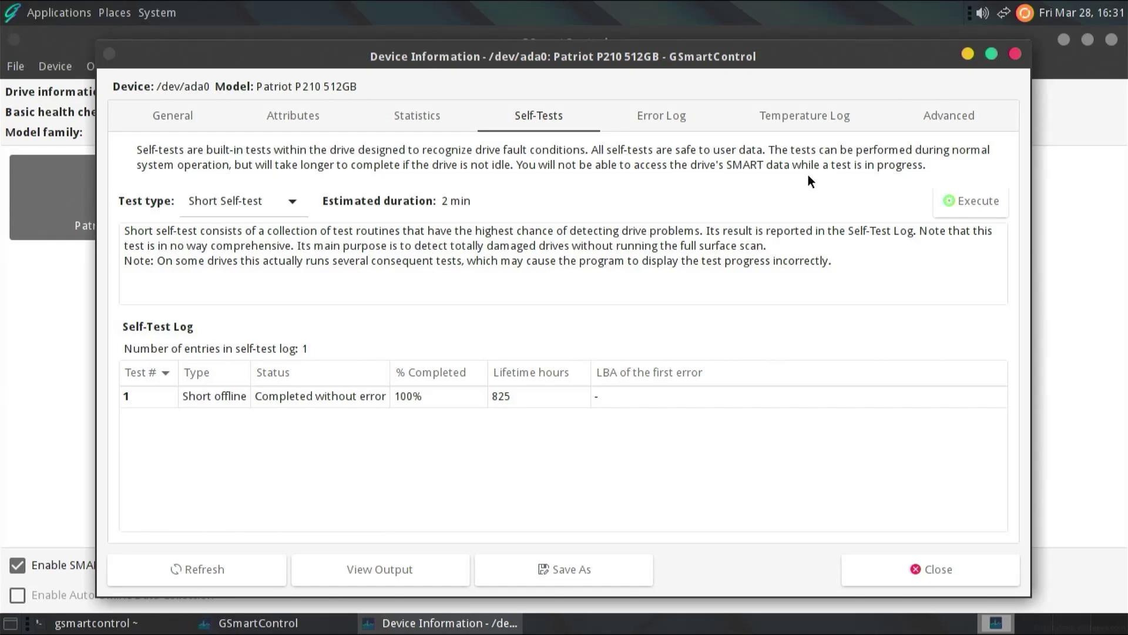
click(259, 200)
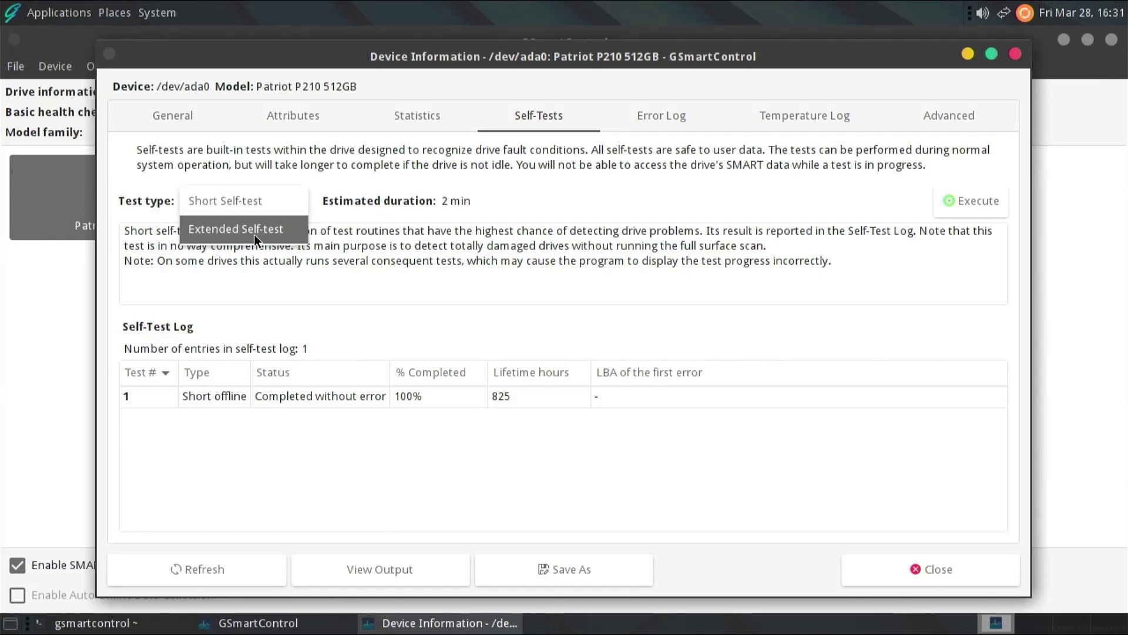
click(341, 200)
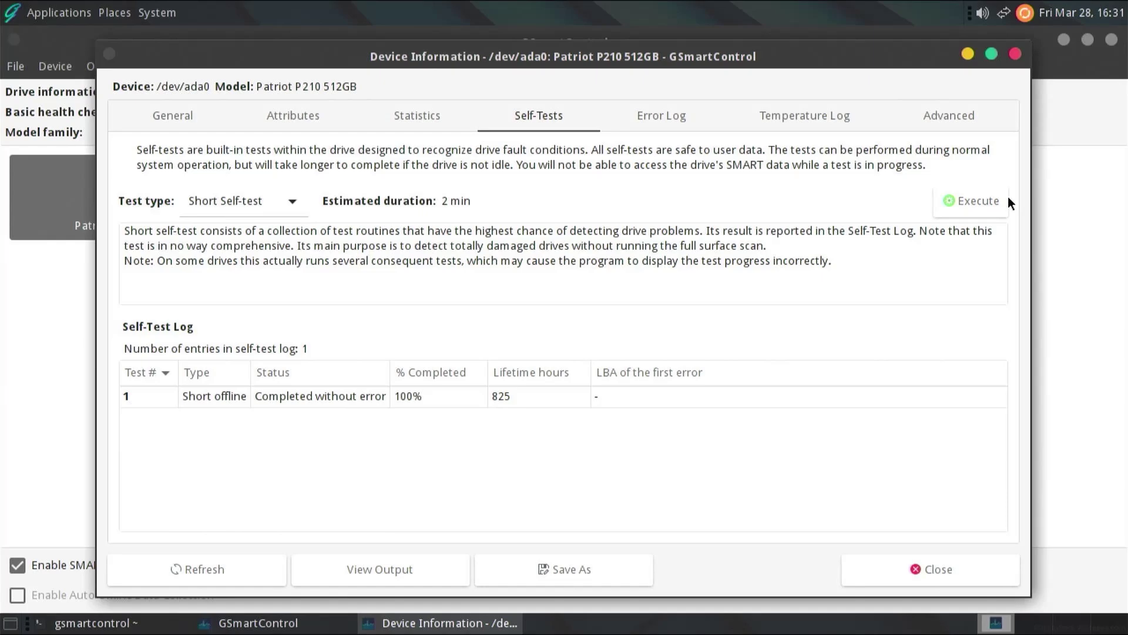
click(978, 200)
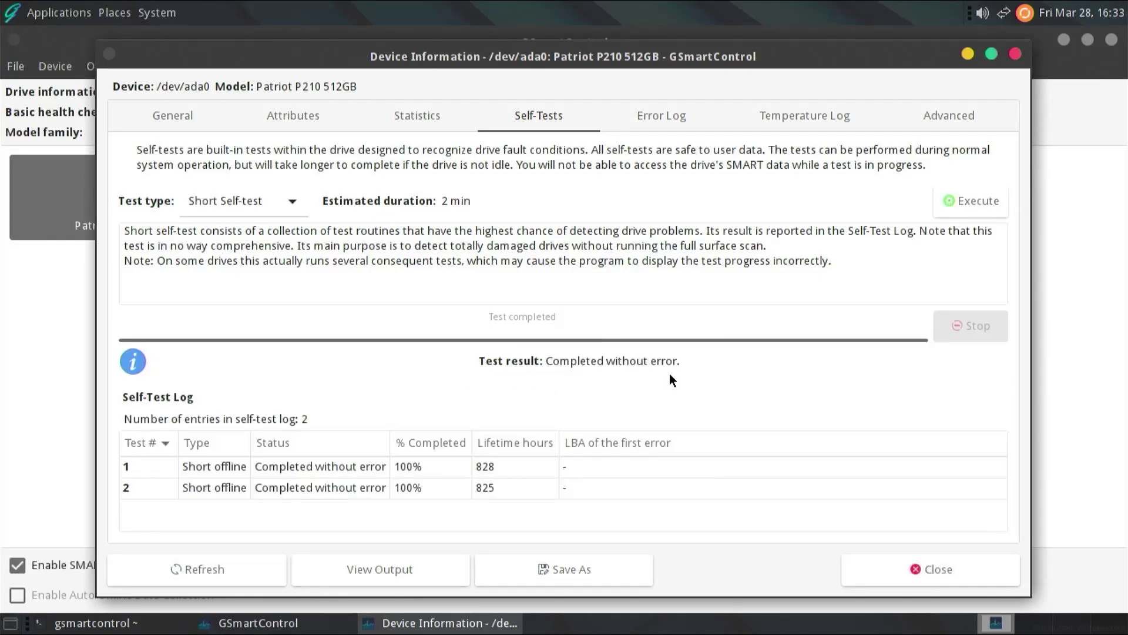
Browse the Error Log, Temperature Log and Advanced sub-tabs, then open the raw smartctl output
click(662, 114)
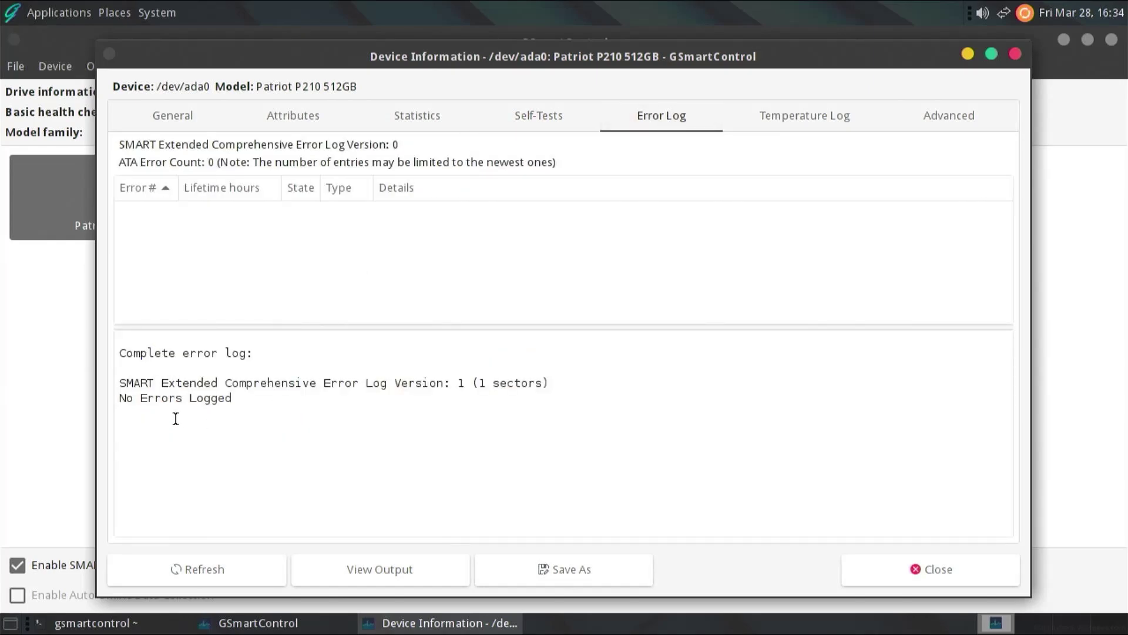
click(841, 118)
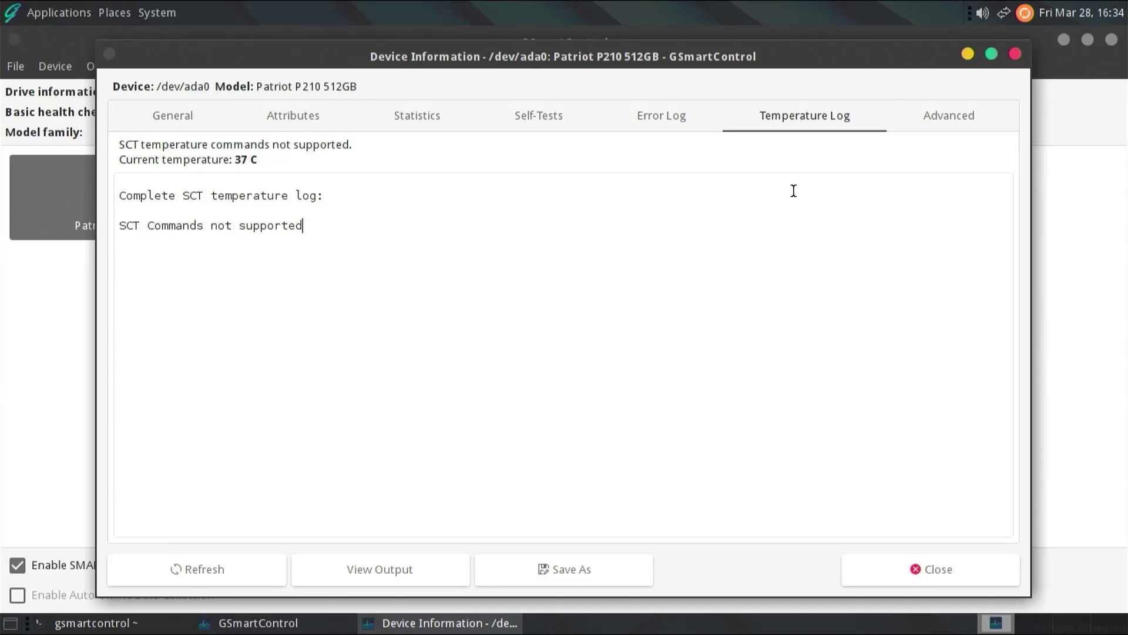
click(946, 118)
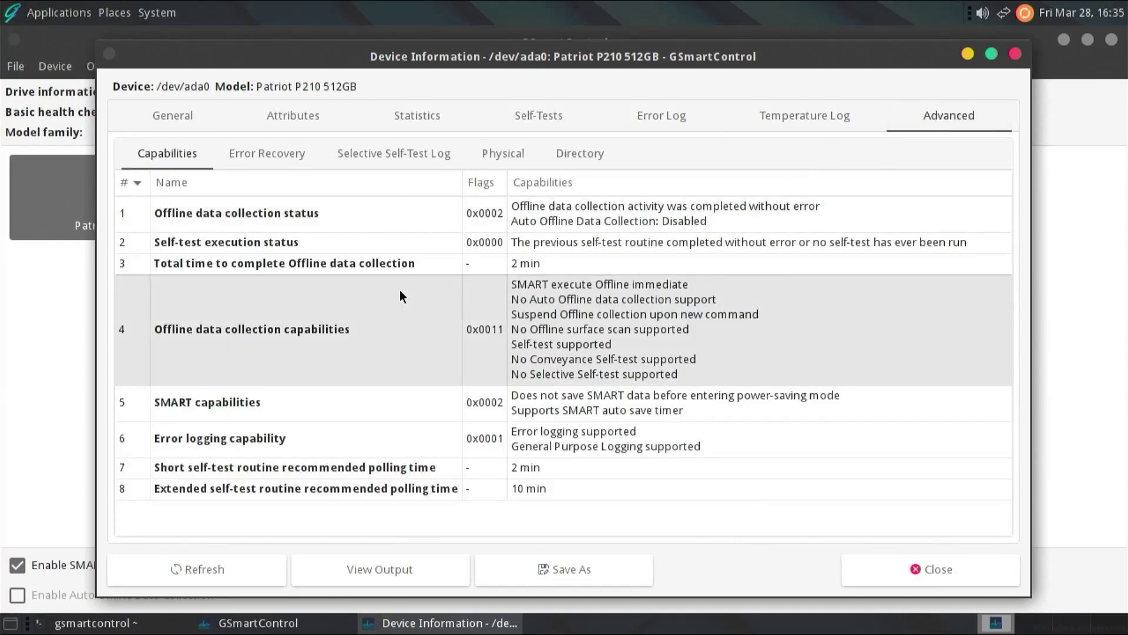
click(270, 151)
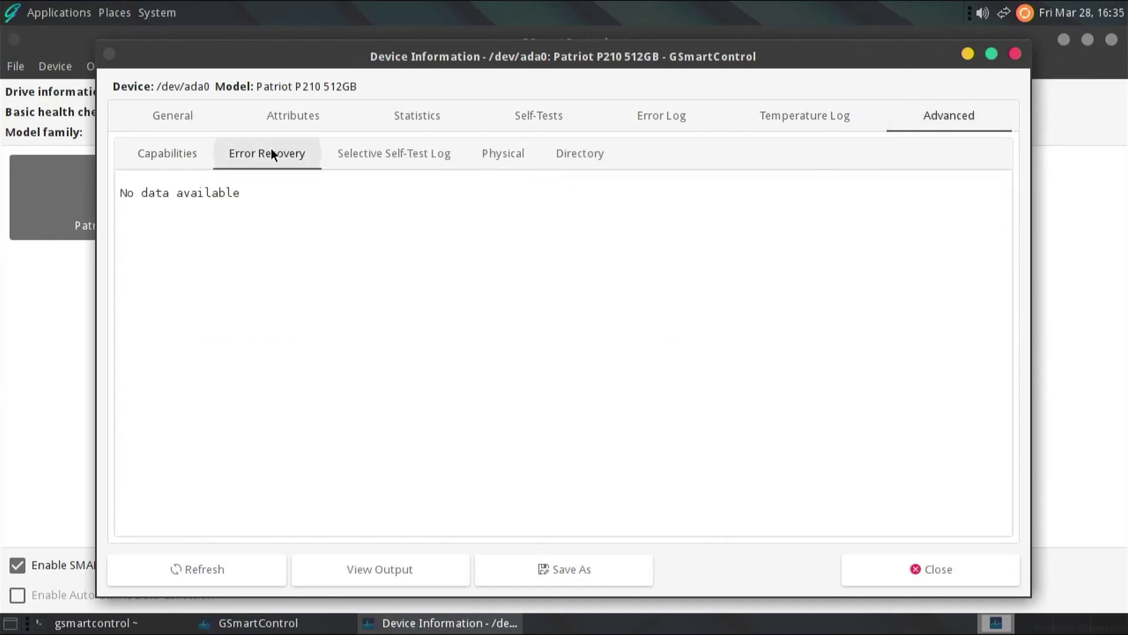
click(384, 161)
click(516, 167)
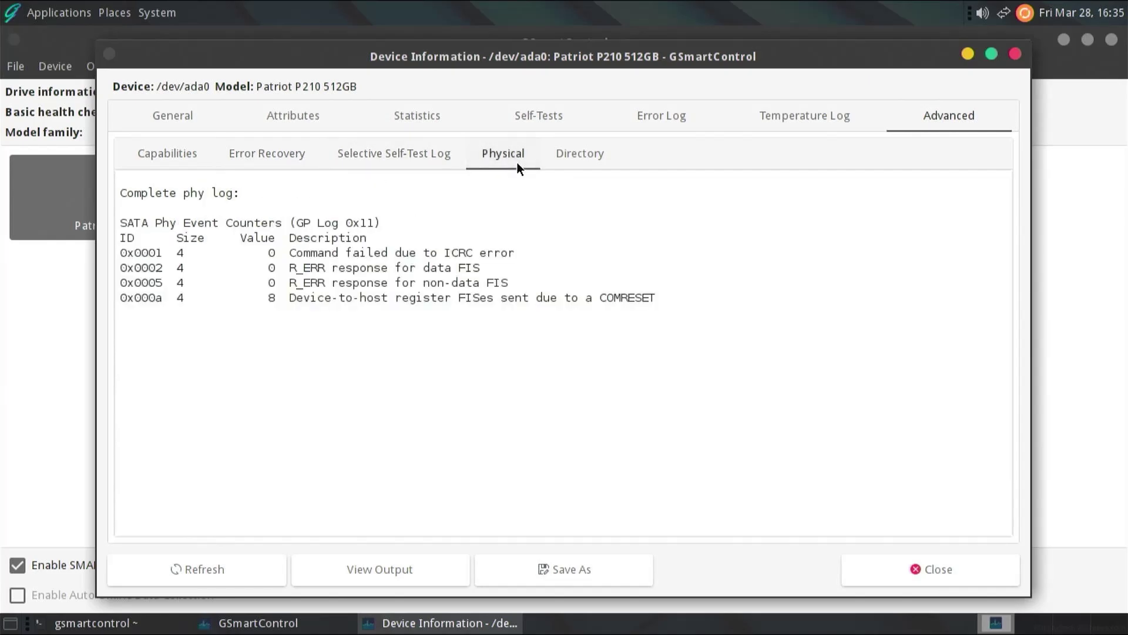
click(571, 158)
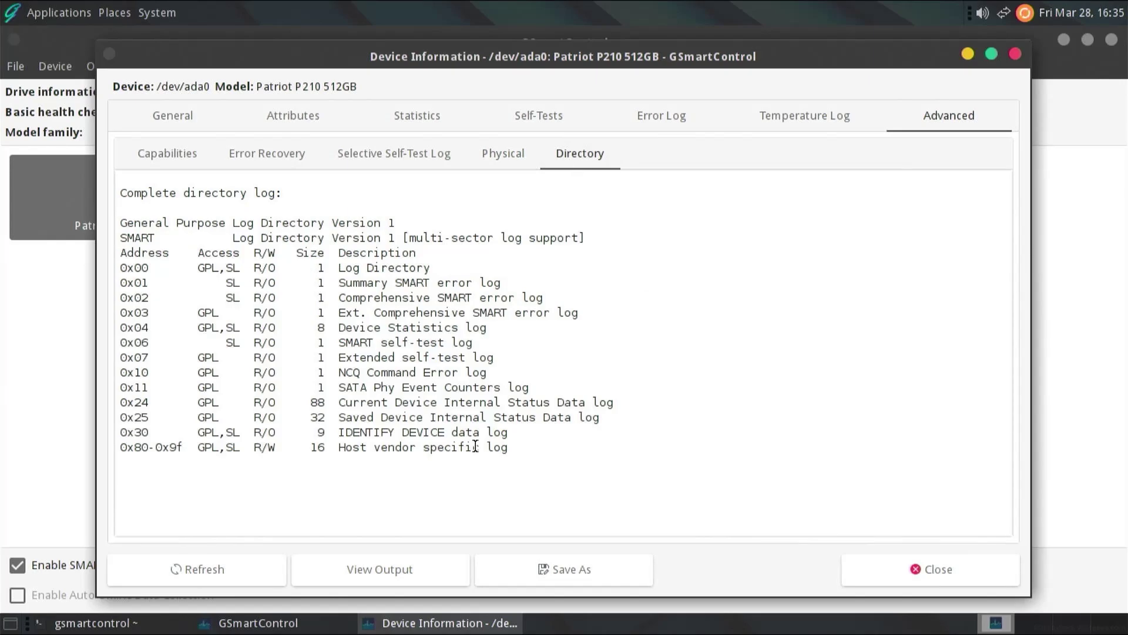
click(421, 573)
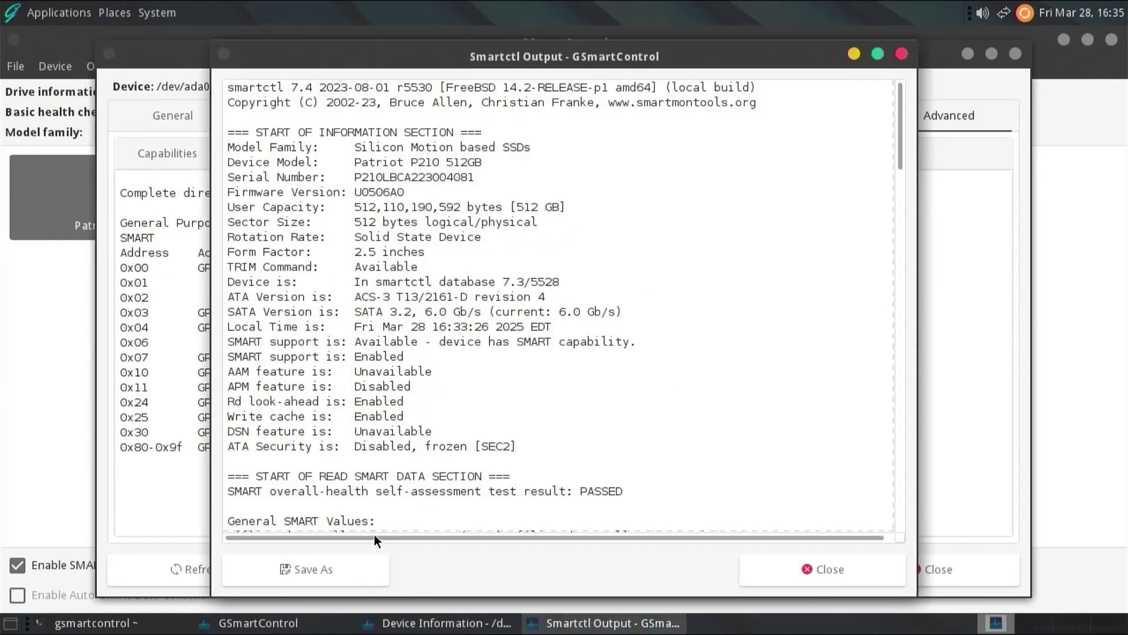
Close the Patriot's output and information windows, rescan with Ctrl+R, and select the ADATA SP600
click(809, 563)
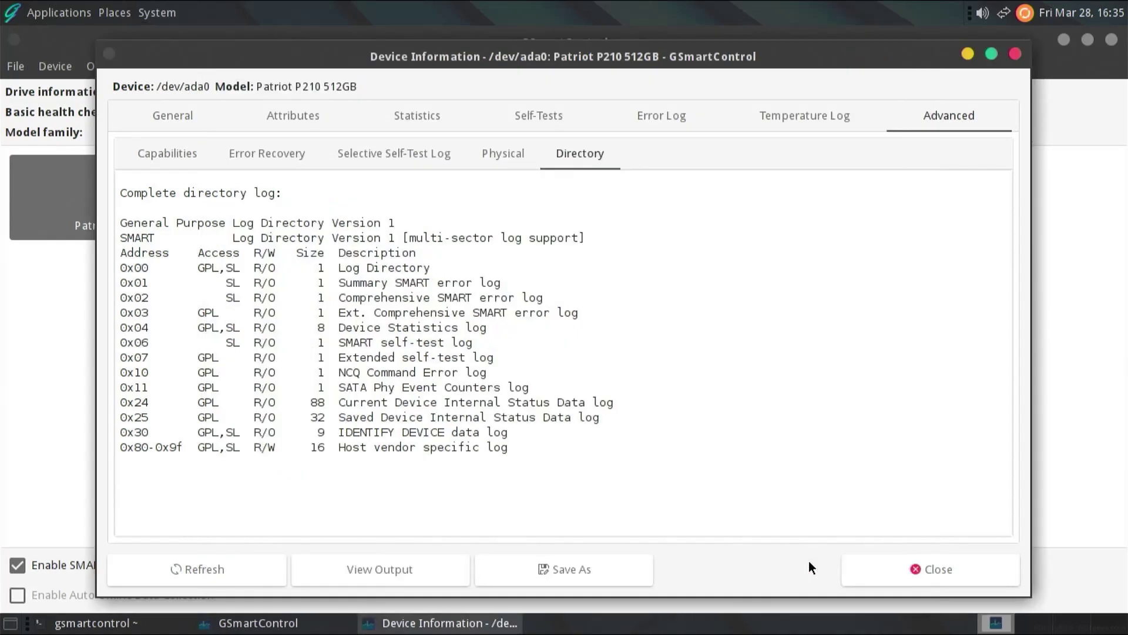
click(883, 563)
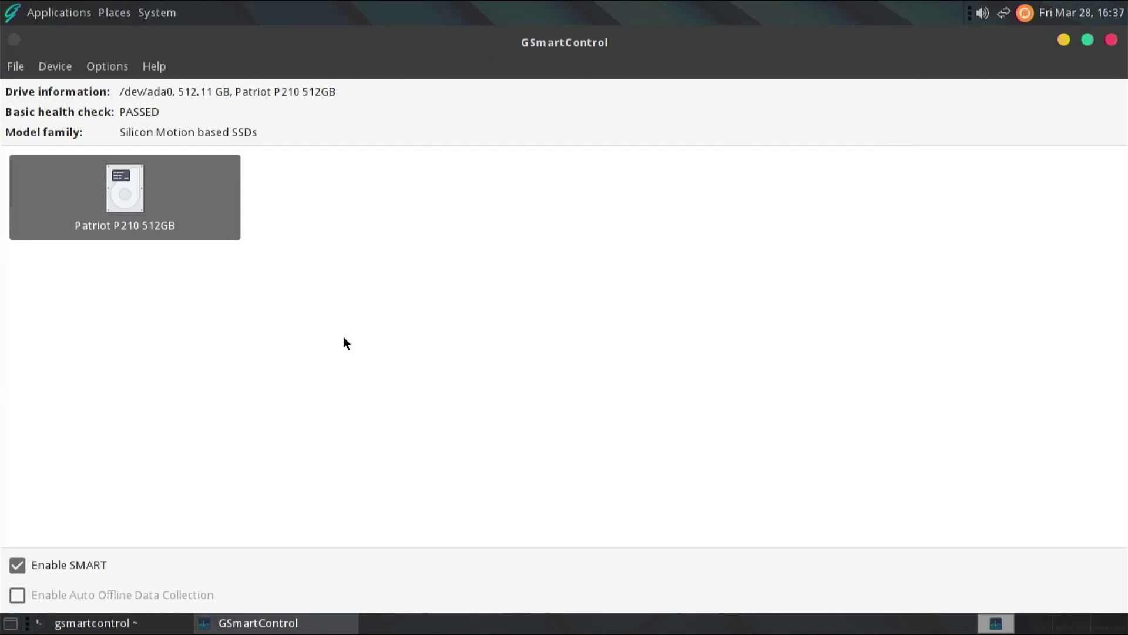
key(ctrl+r)
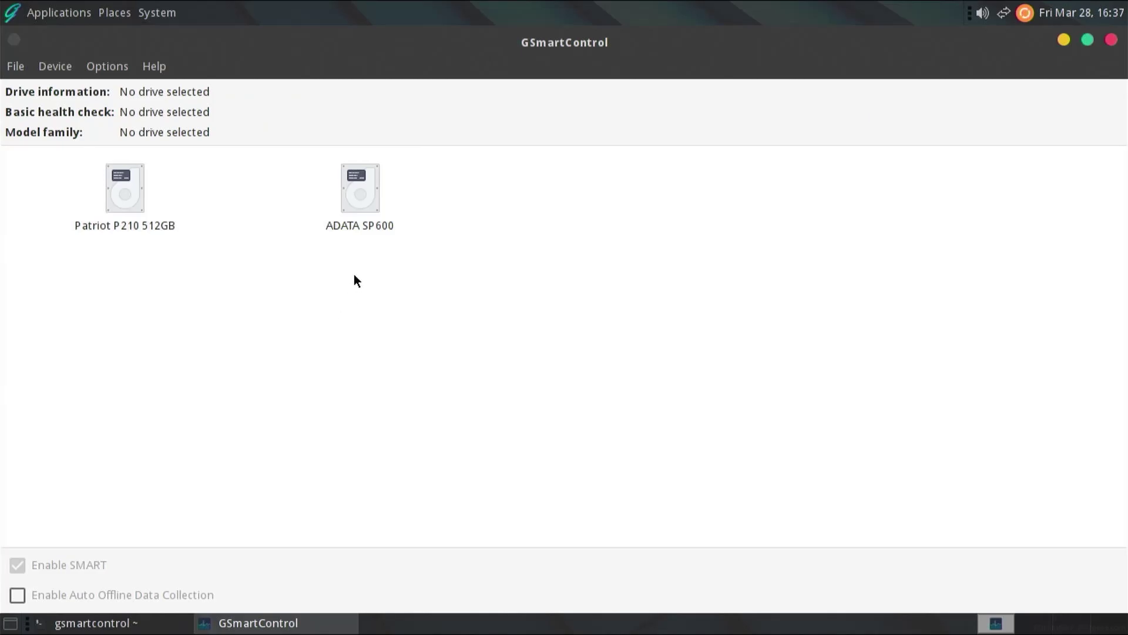
click(358, 196)
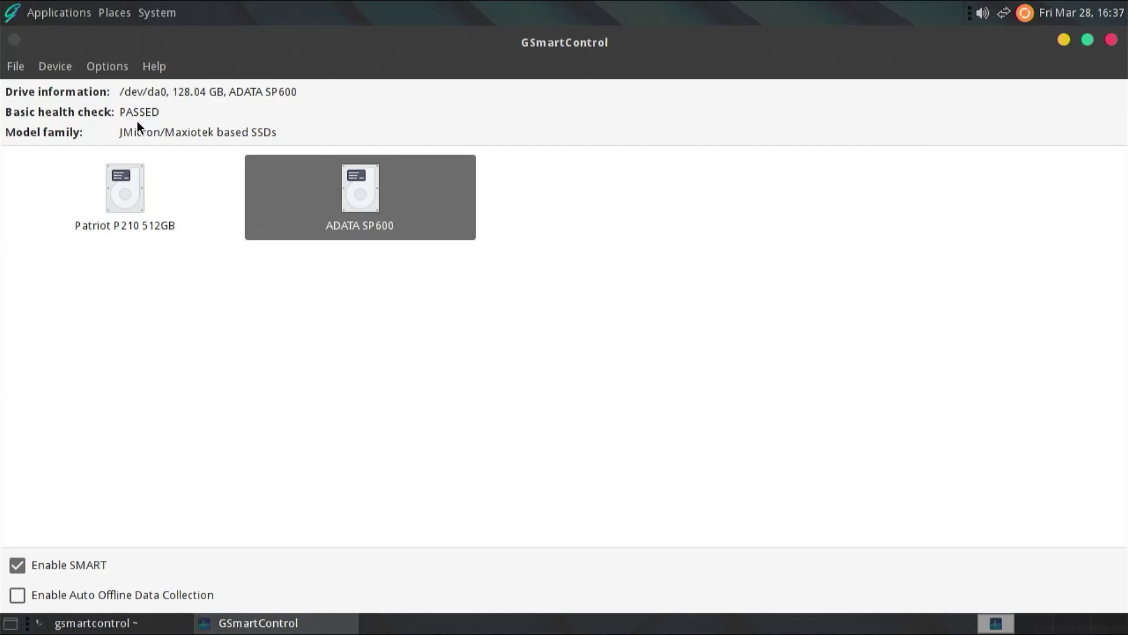
Open the ADATA SP600's Device Information on the Attributes tab, maximized to full screen
double_click(356, 191)
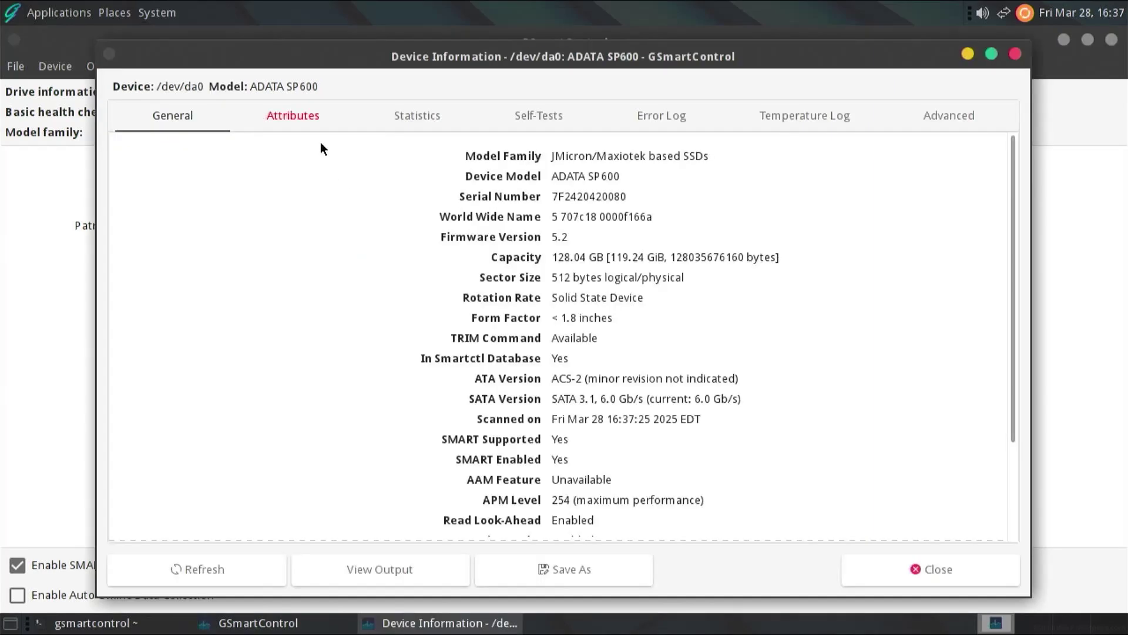
click(298, 116)
key(alt+F10)
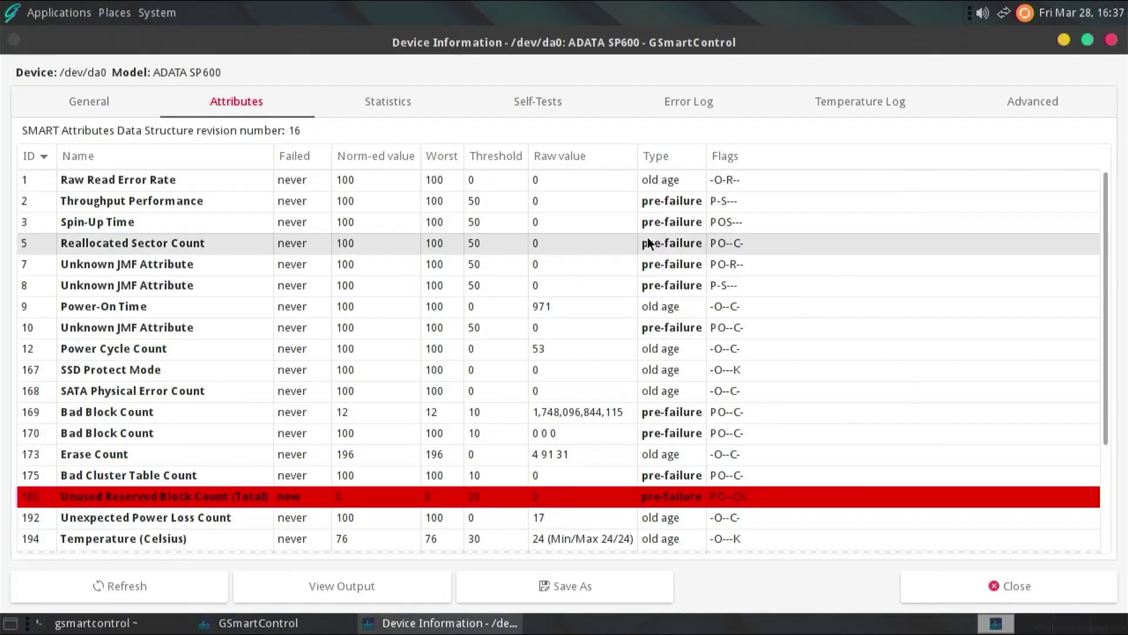
Inspect Throughput Performance, Spin-Up Time, Reallocated Sectors, red rows 180 and 231, and Bad Block Count
click(649, 199)
click(661, 220)
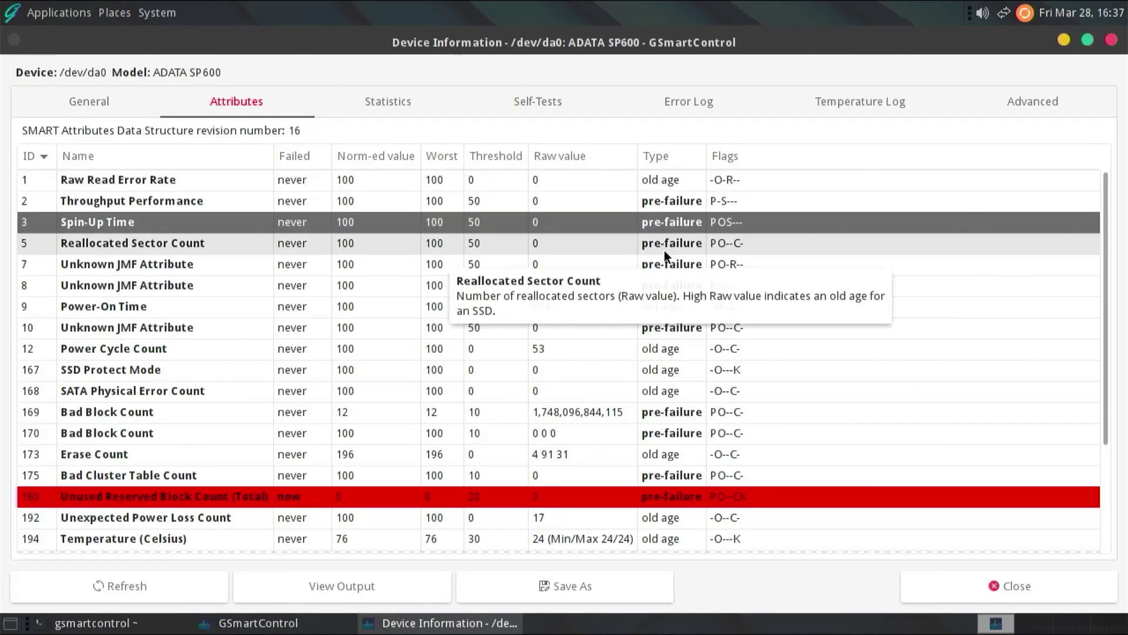
click(666, 248)
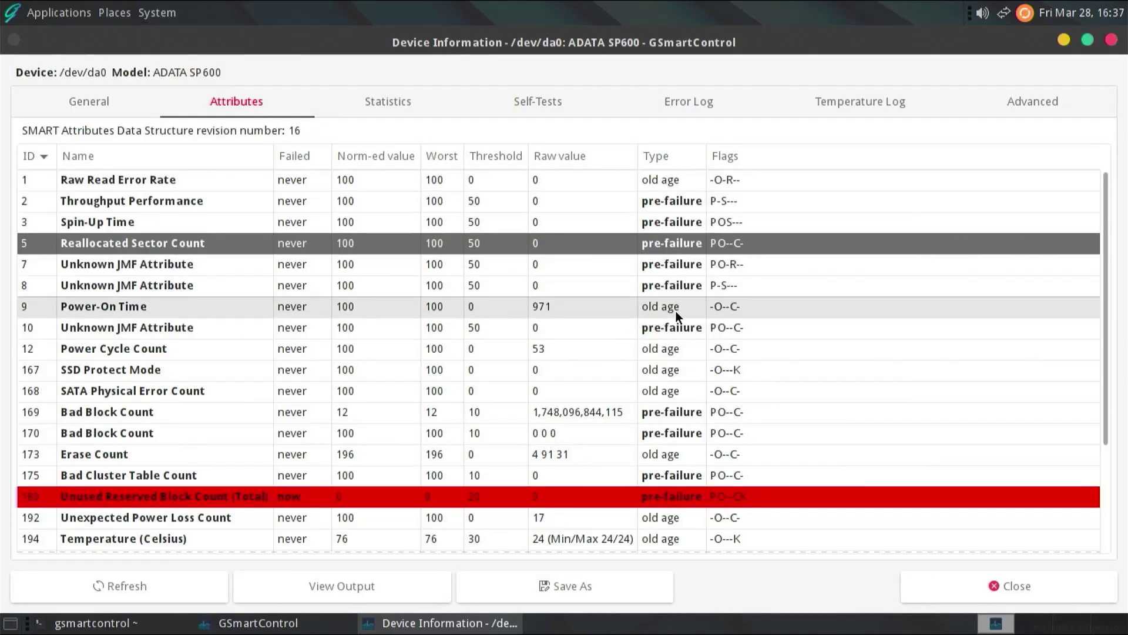
click(674, 499)
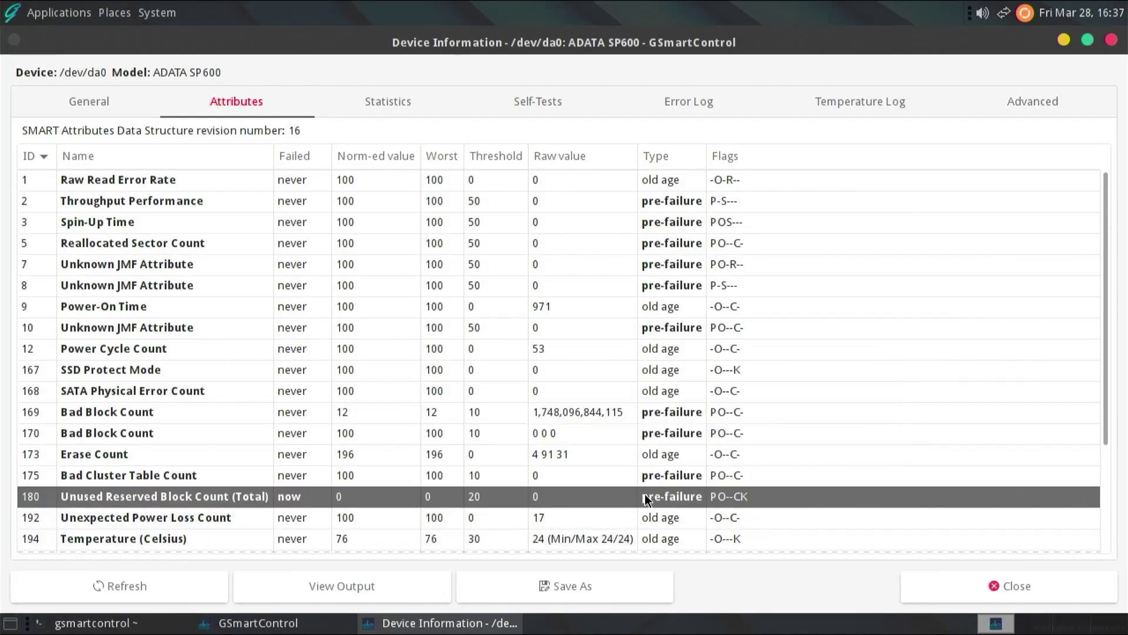
mouse_move(647, 499)
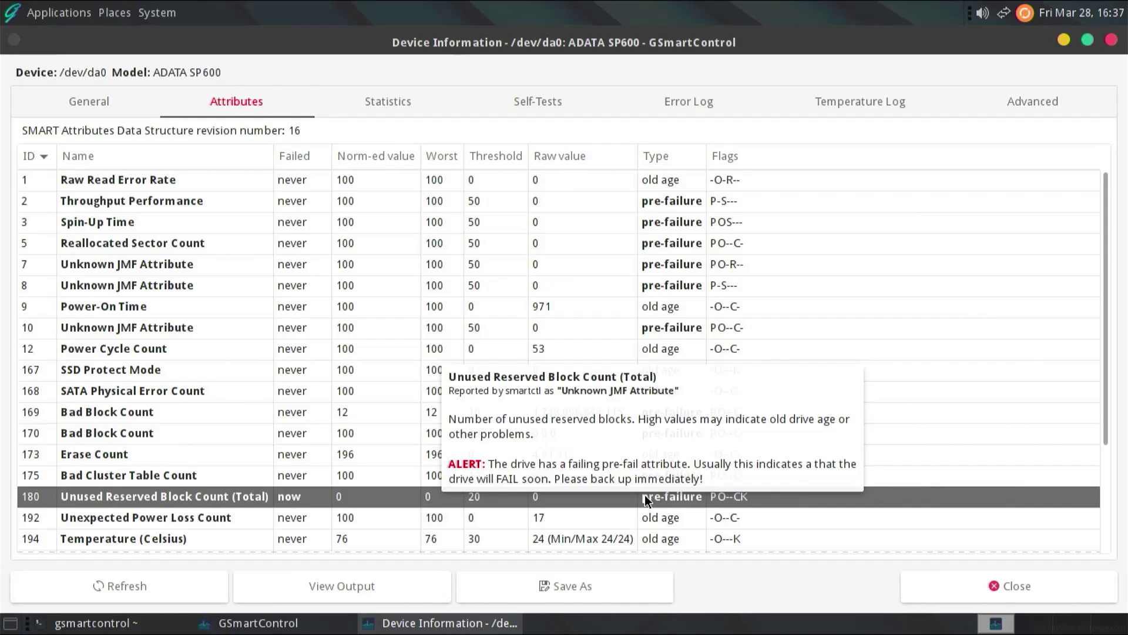
scroll(709, 468, down, 3)
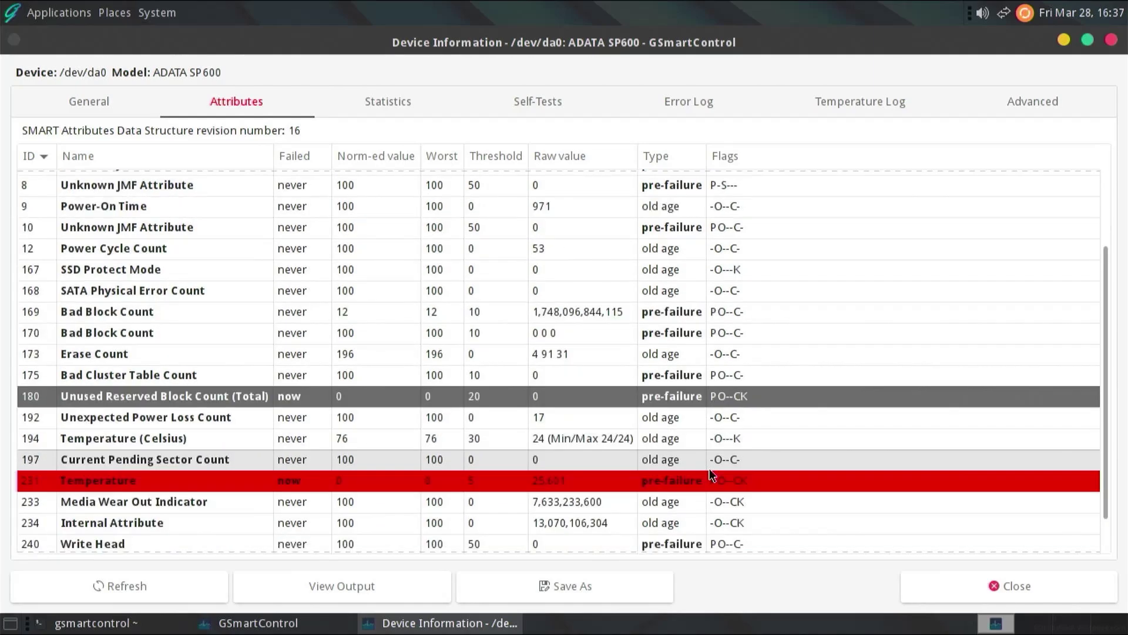
click(675, 439)
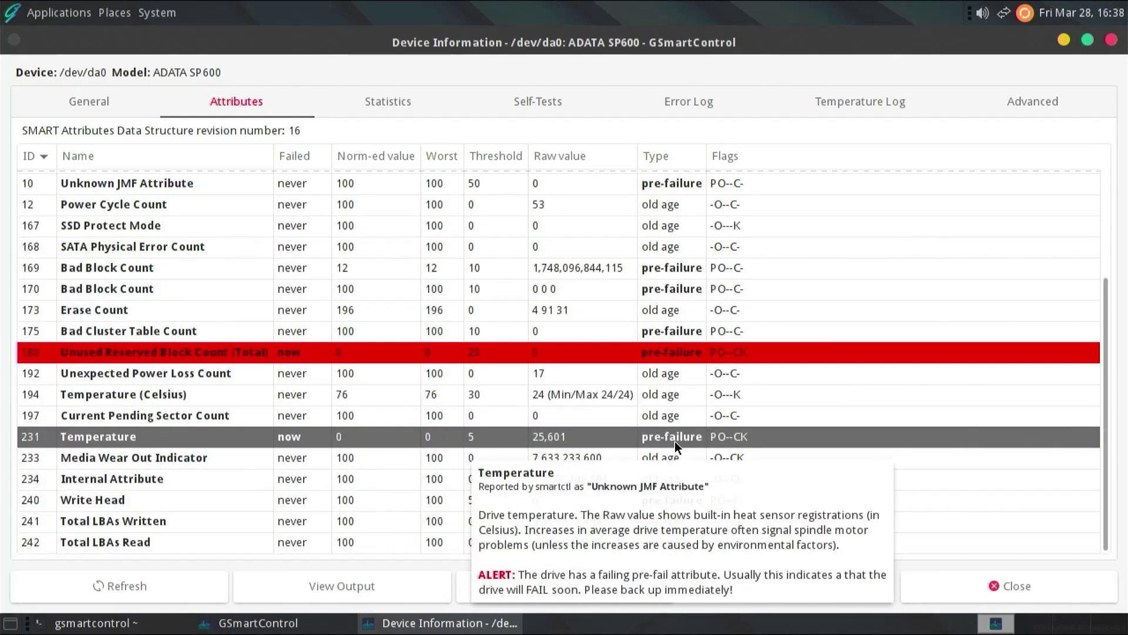
click(597, 273)
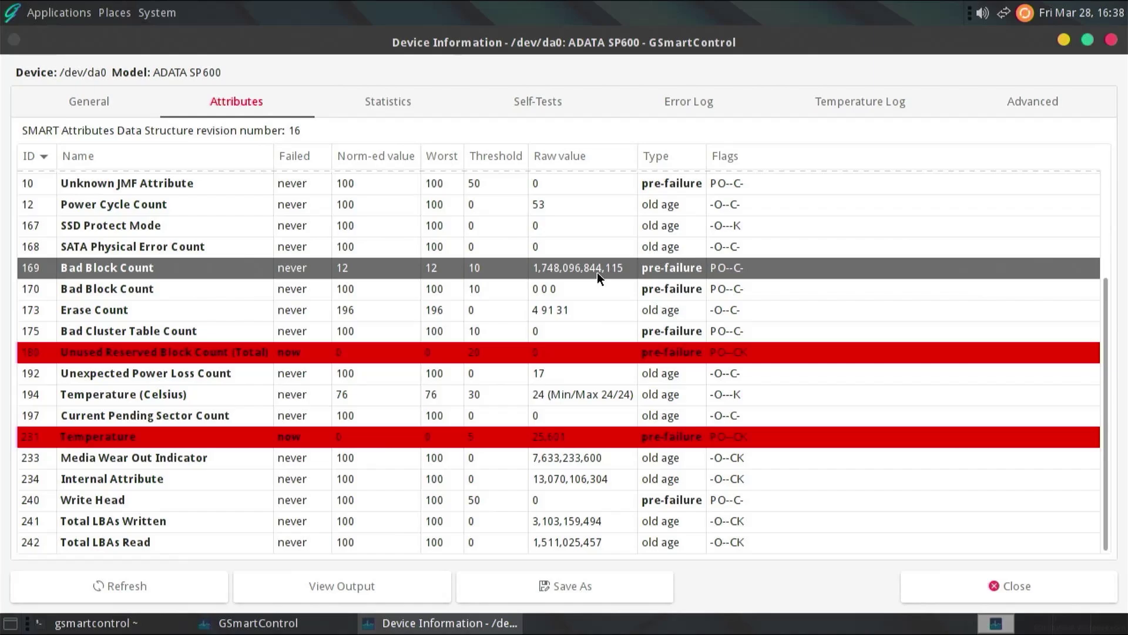
Show the ADATA SP600's Statistics tab and inspect Lifetime Power-On Resets (53)
click(389, 103)
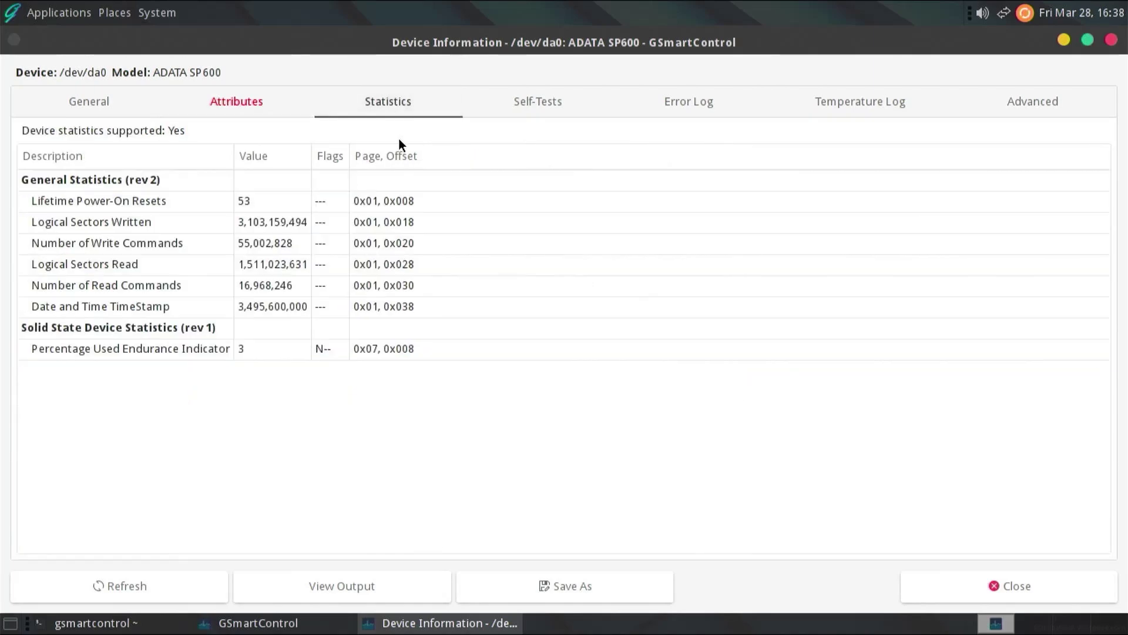
click(302, 195)
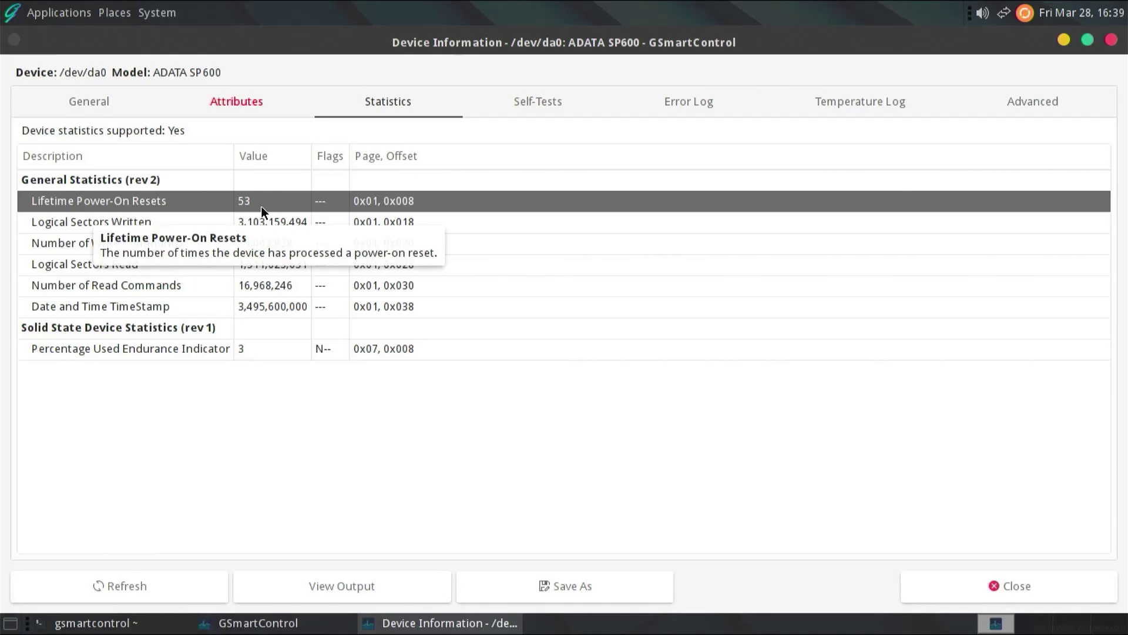
In a new Terminal tab, run 'gpart show' to list da0's NTFS, EBR and linux-data partitions
click(91, 623)
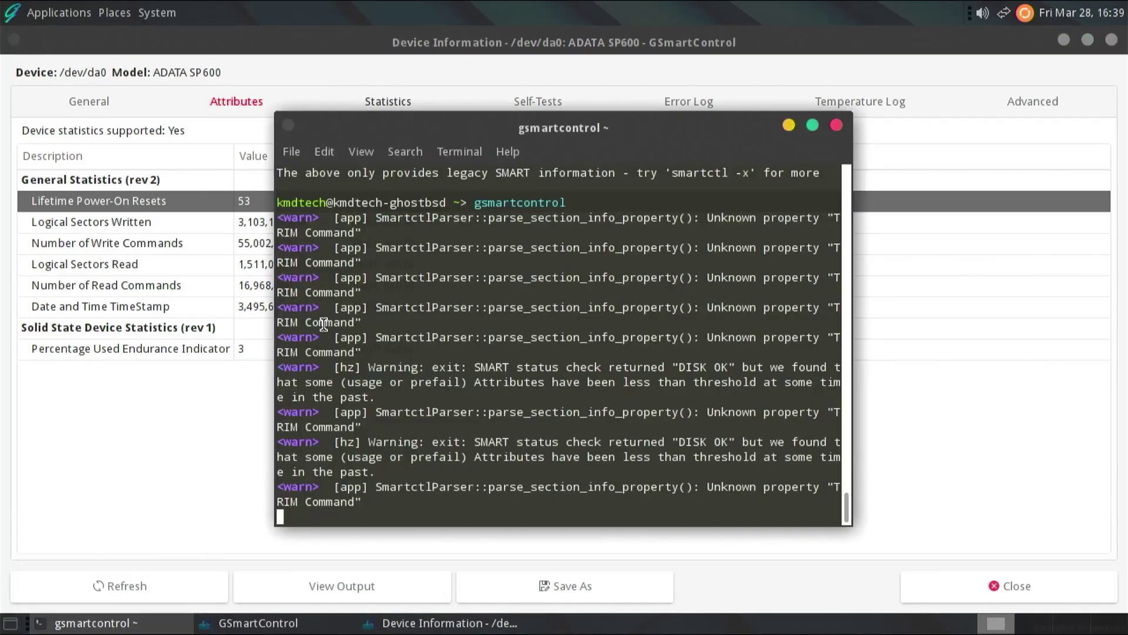
click(294, 153)
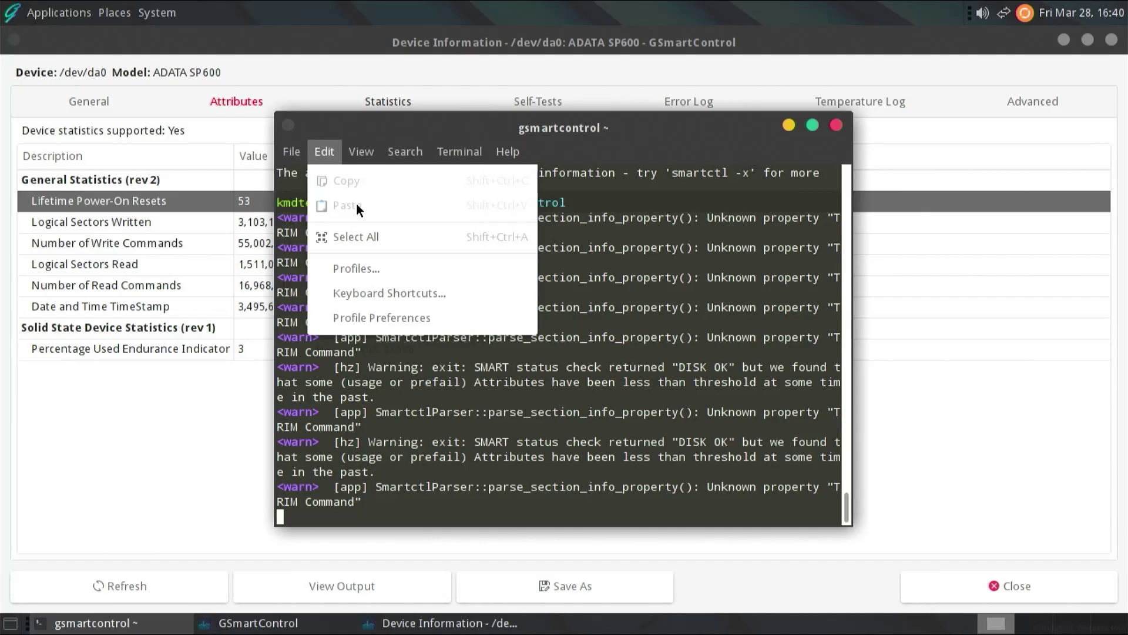
click(321, 202)
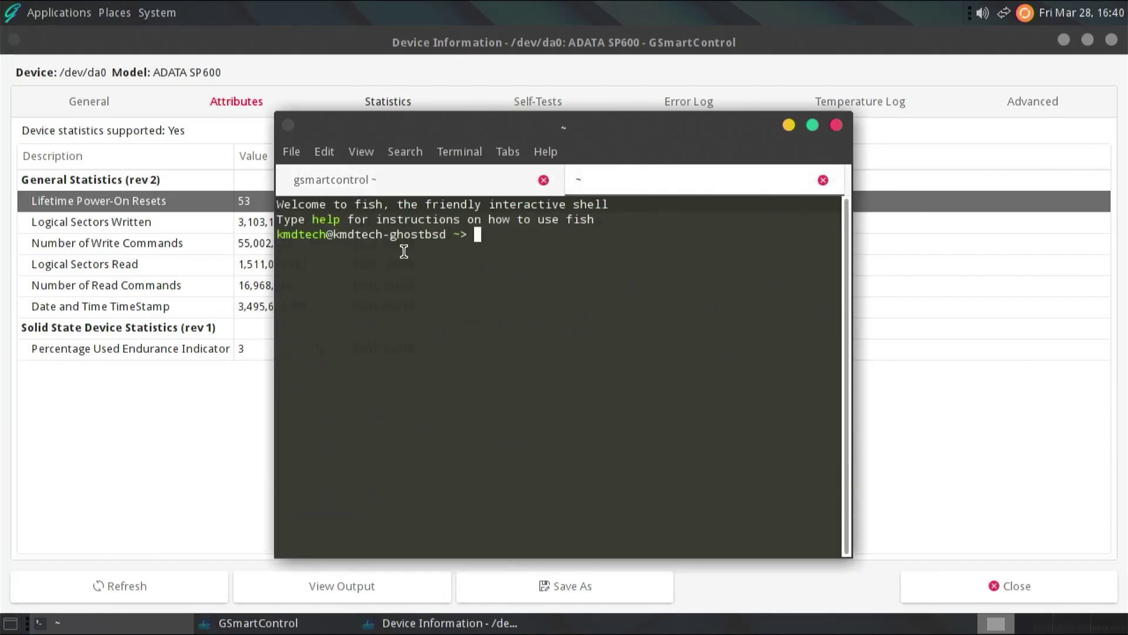
text(gpart show)
key(Return)
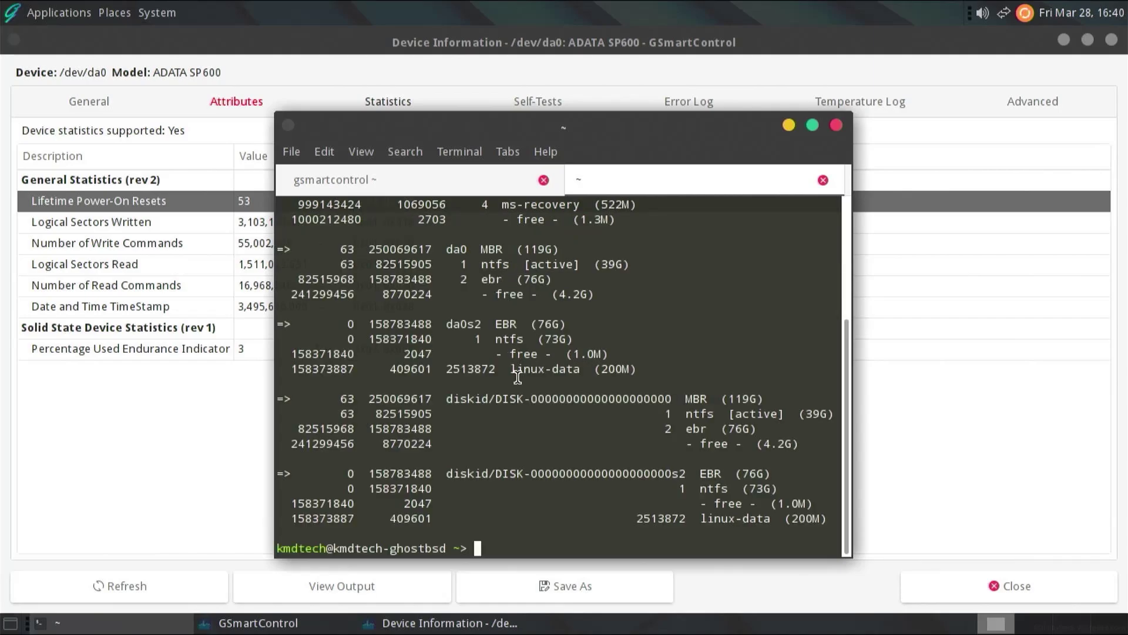
scroll(517, 377, up, 1)
scroll(517, 376, up, 1)
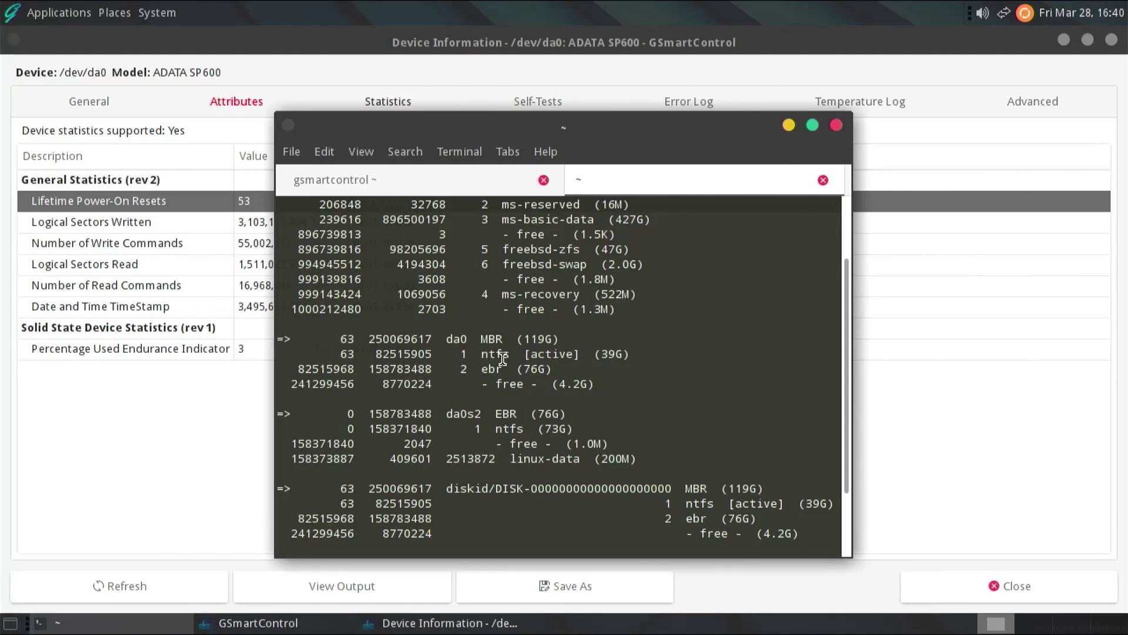
Change into /media and confirm with ls -al that the test folder is empty
text(pwd)
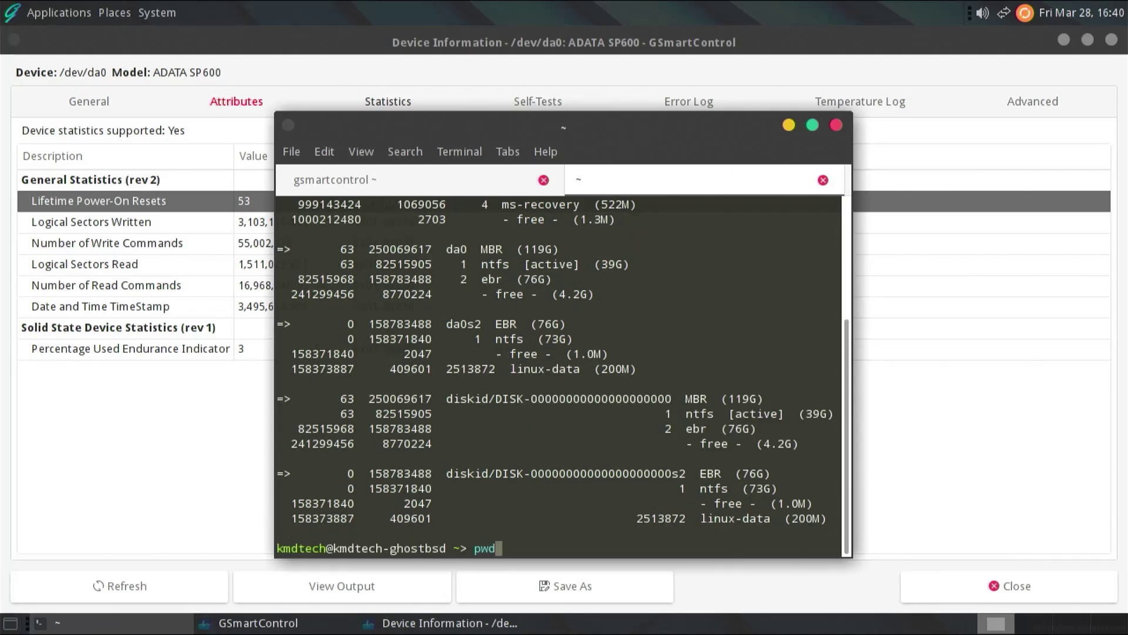
key(Return)
text(cd /media)
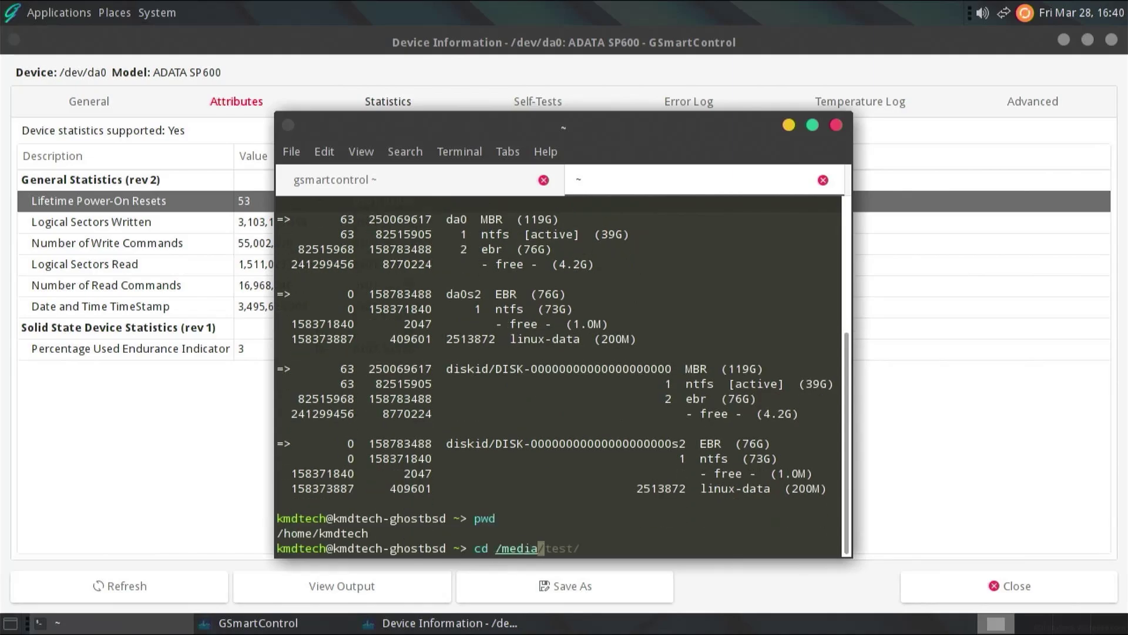
key(Return)
text(ls)
key(Return)
text(ls -al)
key(Return)
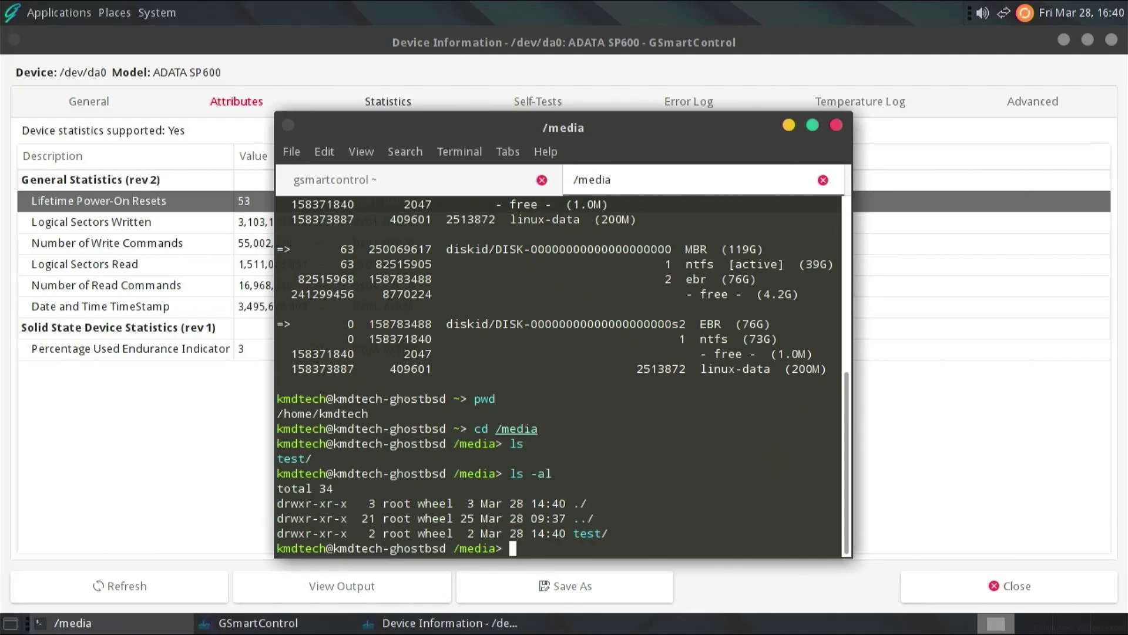
text(ls -al test)
key(Return)
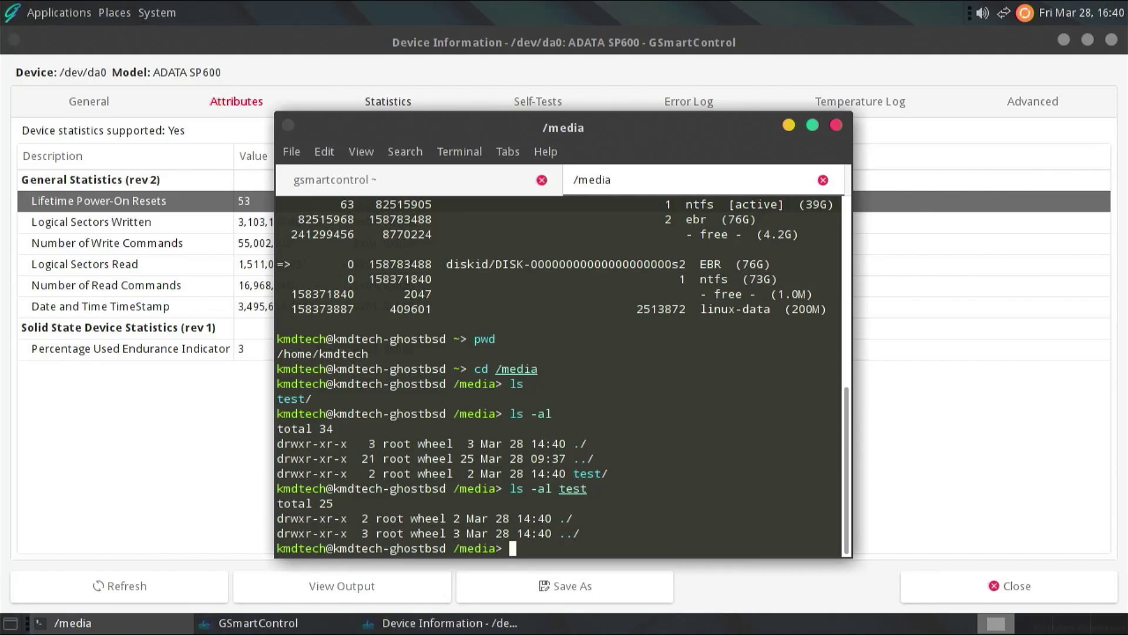
Run 'sudo ntfs-3g /dev/da0s1 test' to mount the NTFS partition on test
text(sudo ntfs-3g)
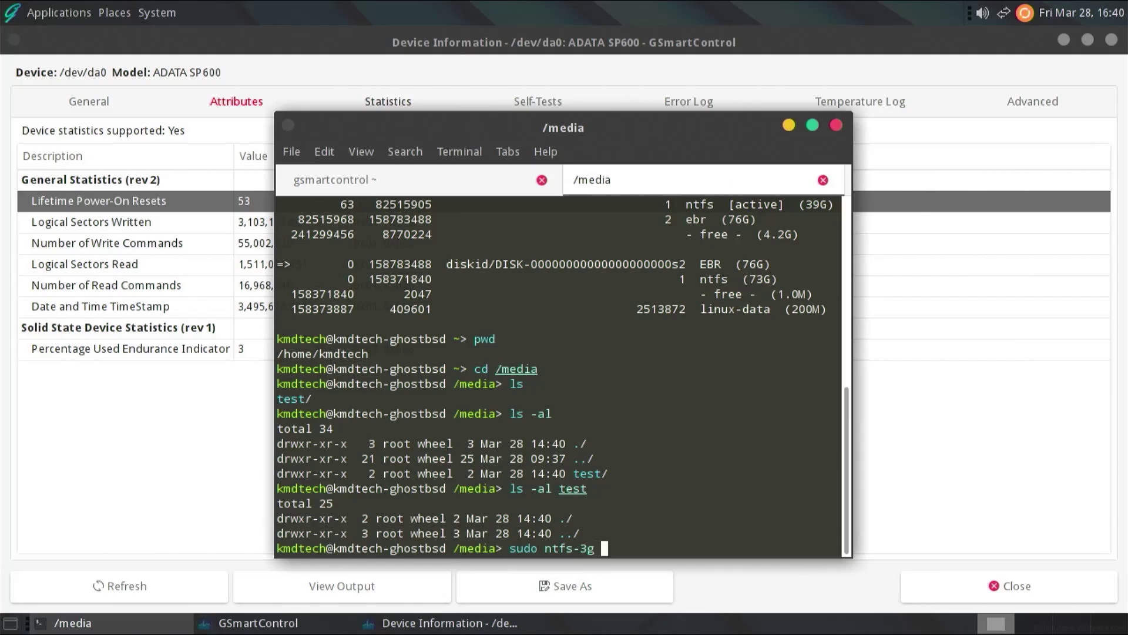
text( /dev/da0)
key(Tab)
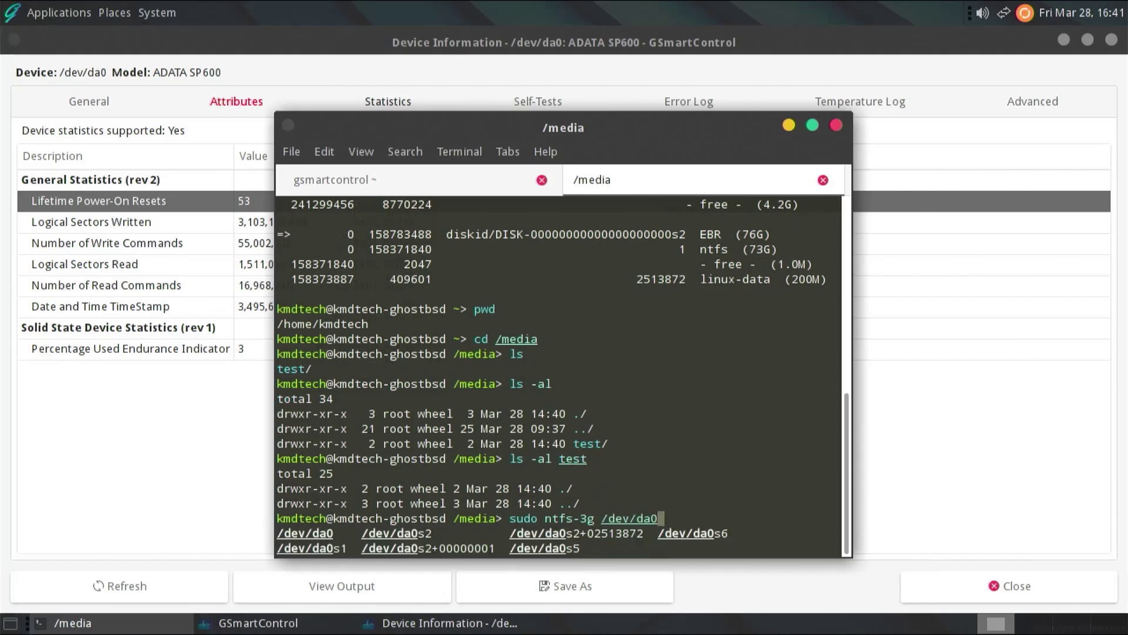
text(s1 test)
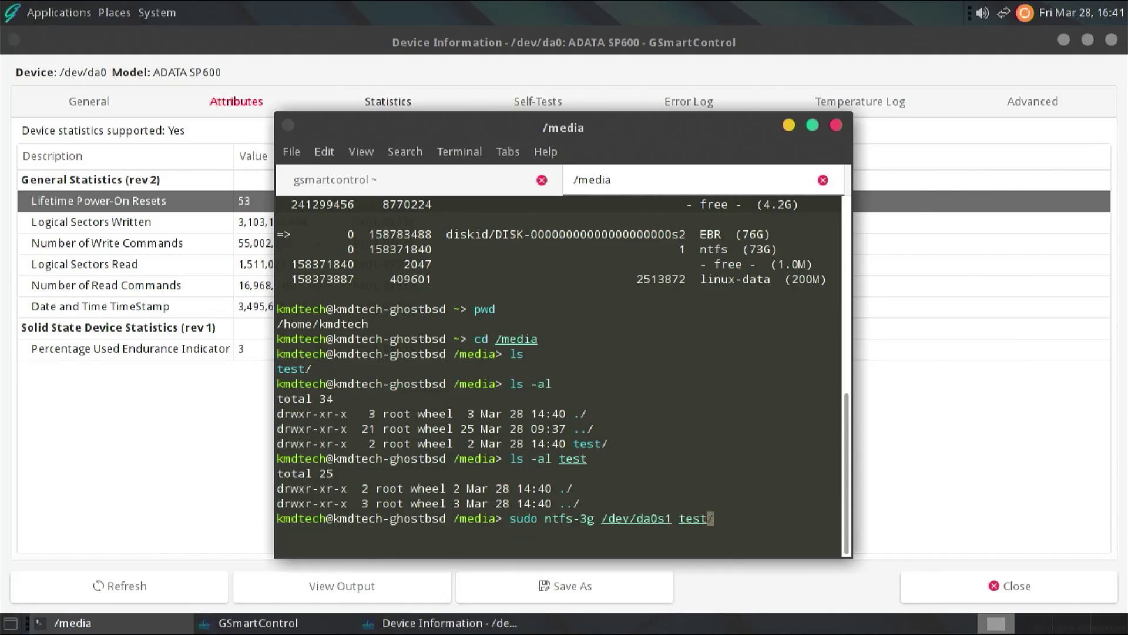
key(Return)
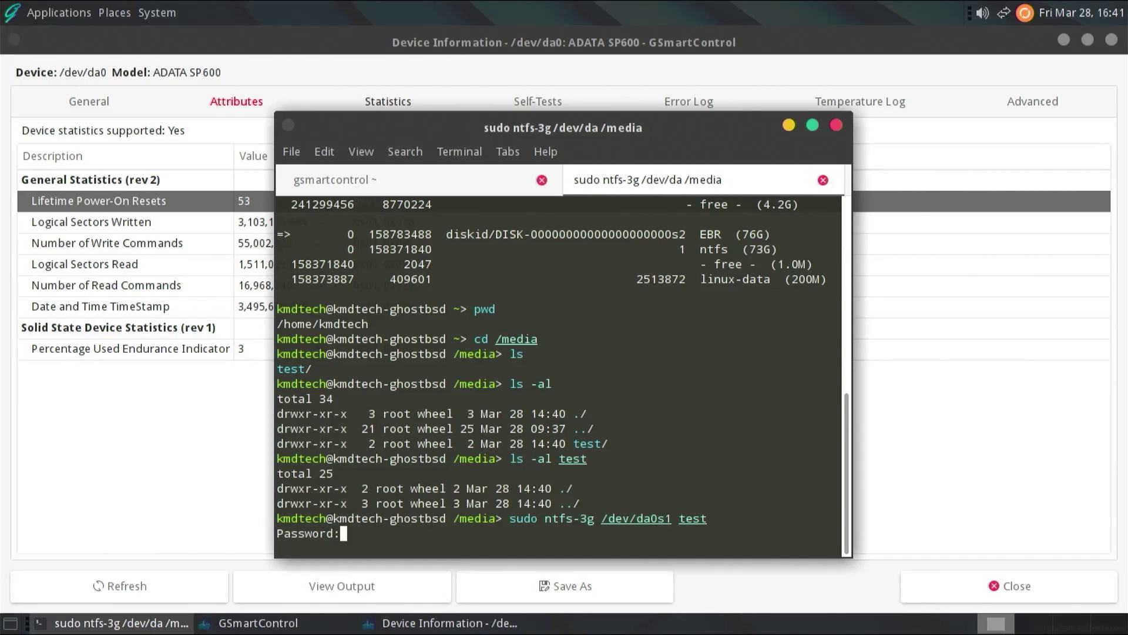
Submit the sudo password, then press Ctrl+C to interrupt the hanging ntfs-3g mount
key(Return)
key(ctrl+c)
key(ctrl+c)
key(ctrl+c)
key(ctrl+c)
key(ctrl+c)
key(ctrl+c)
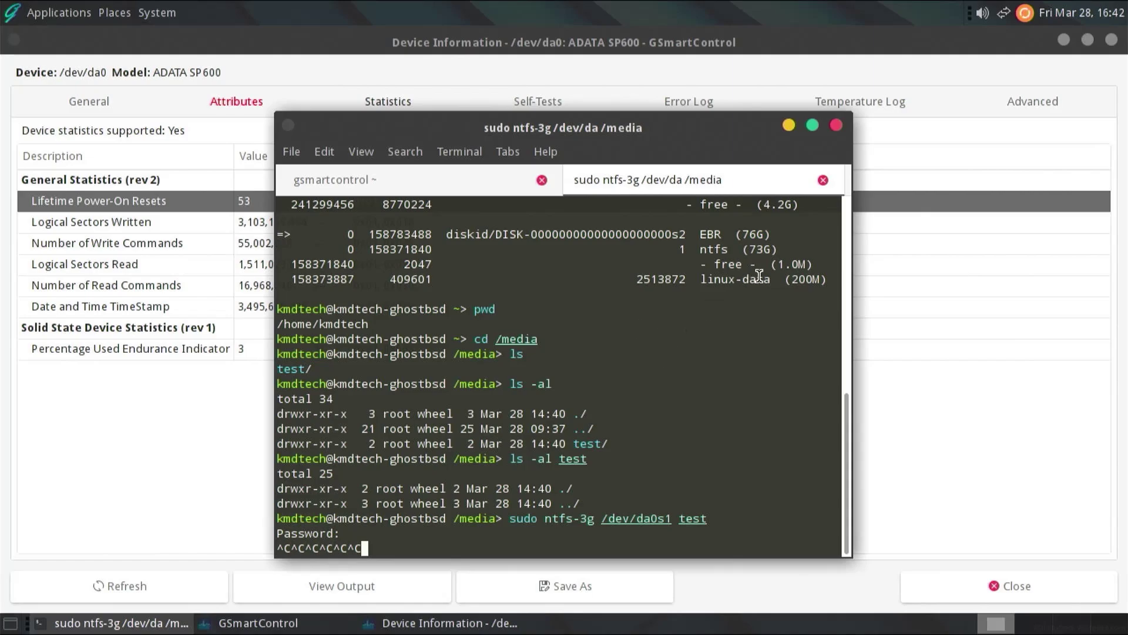
Close the mount Terminal tab and the ADATA Device Information window, returning to GSmartControl's drive list
click(823, 181)
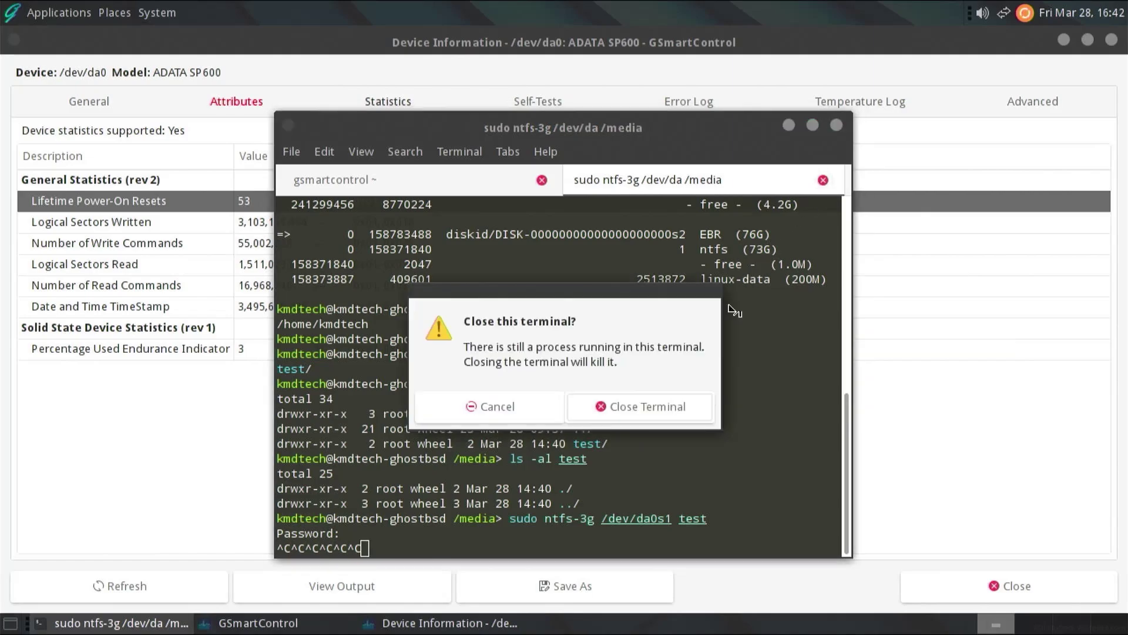
click(620, 420)
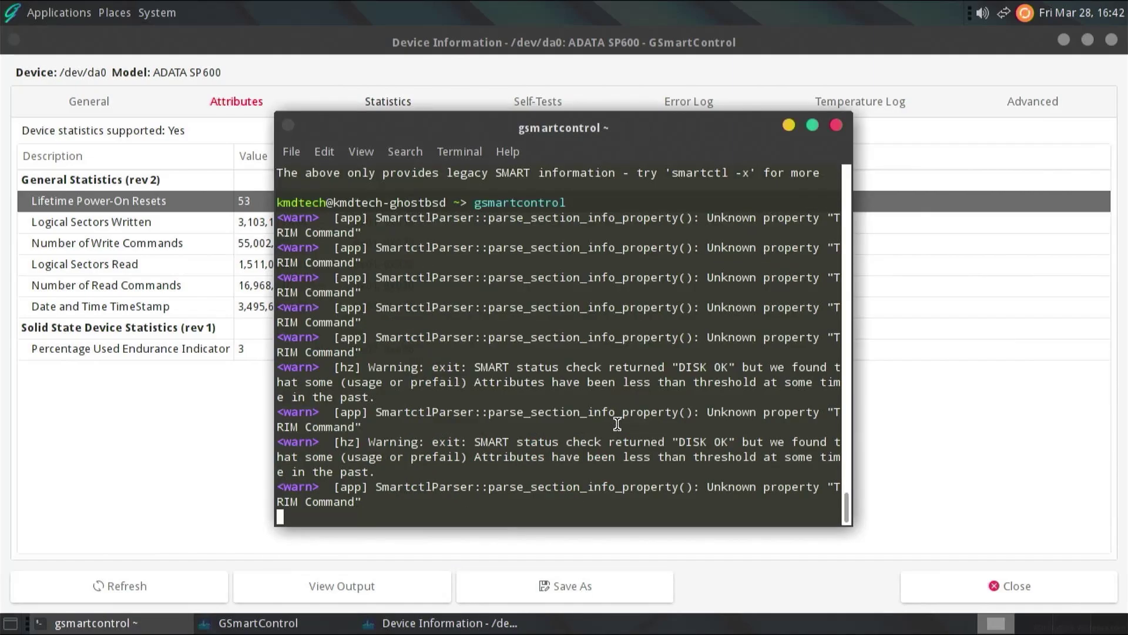
click(936, 483)
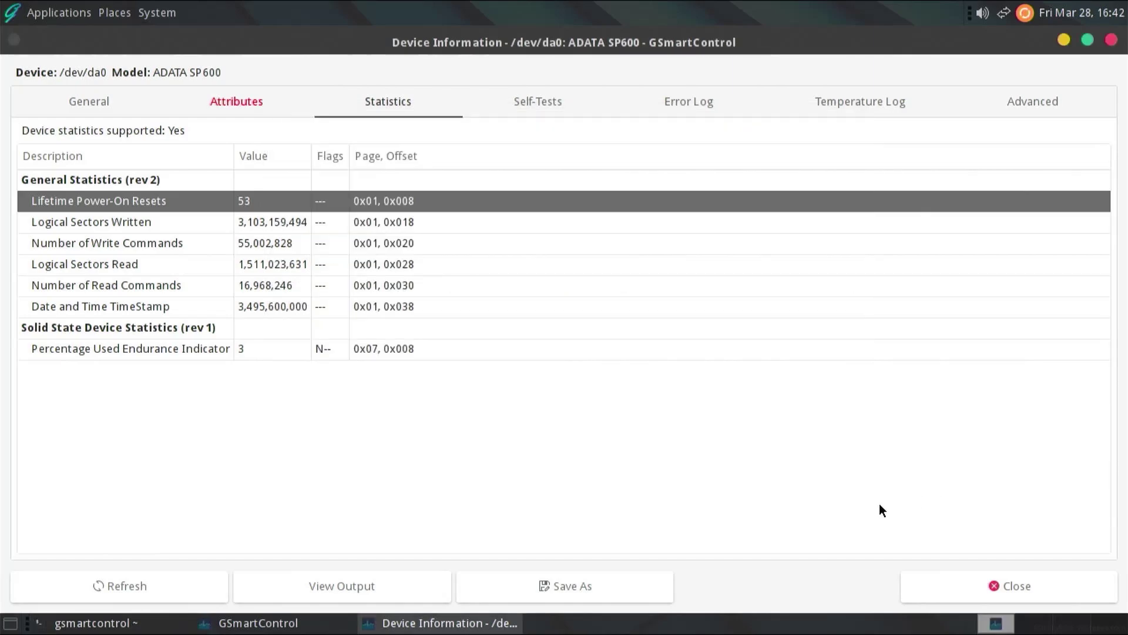
click(969, 592)
click(912, 454)
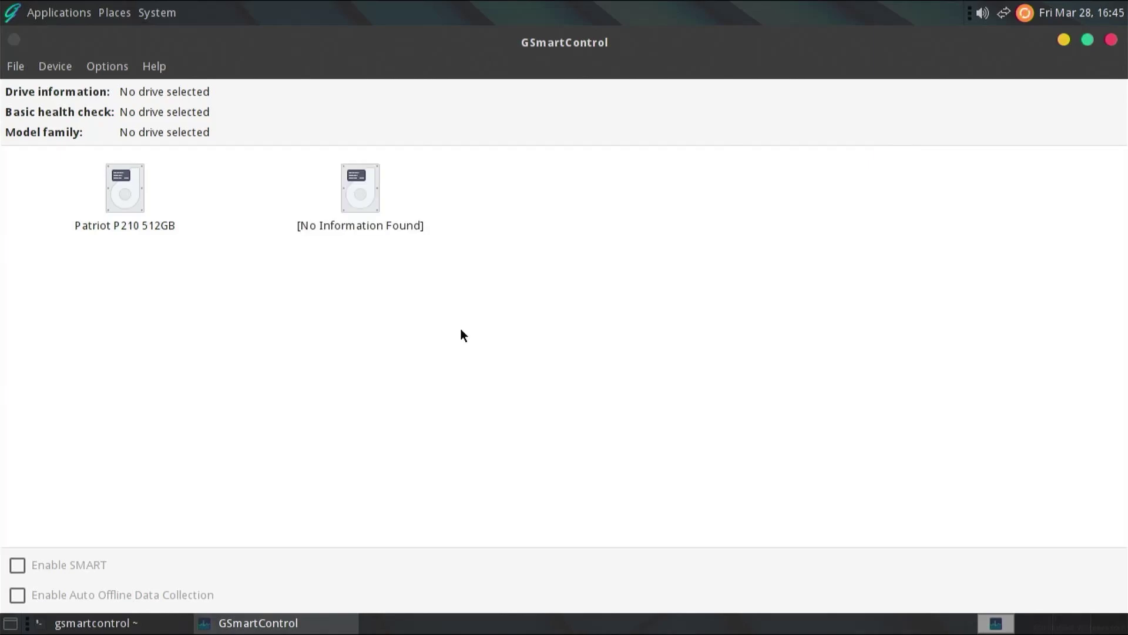
Try Enable SMART on the [No Information Found] /dev/da0 drive and view the failure output
click(364, 209)
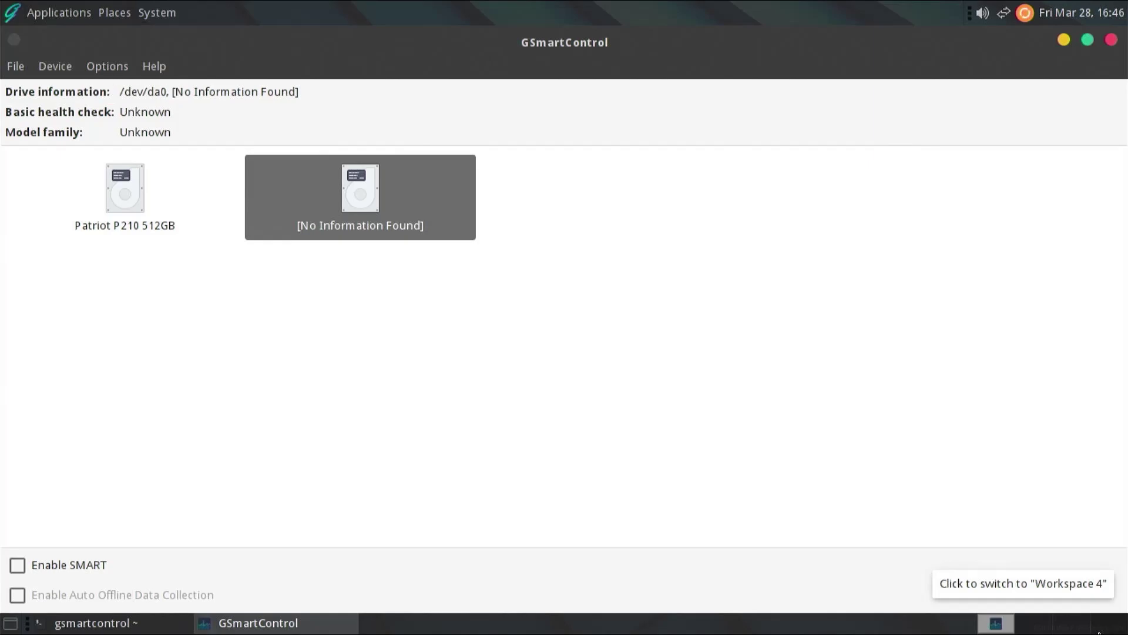
click(18, 566)
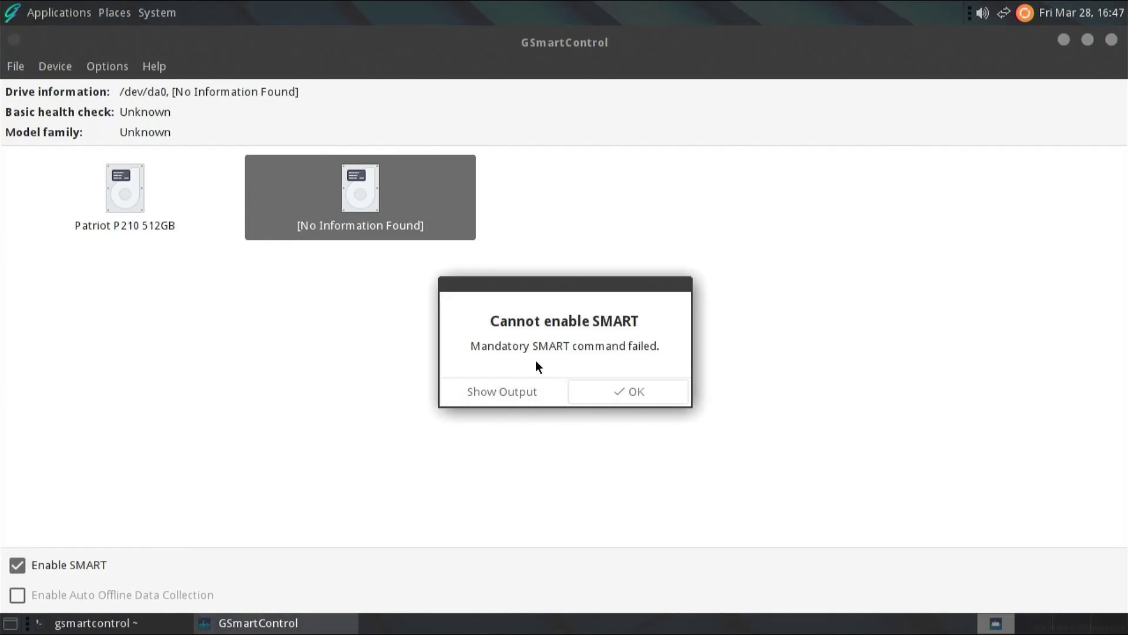
click(527, 395)
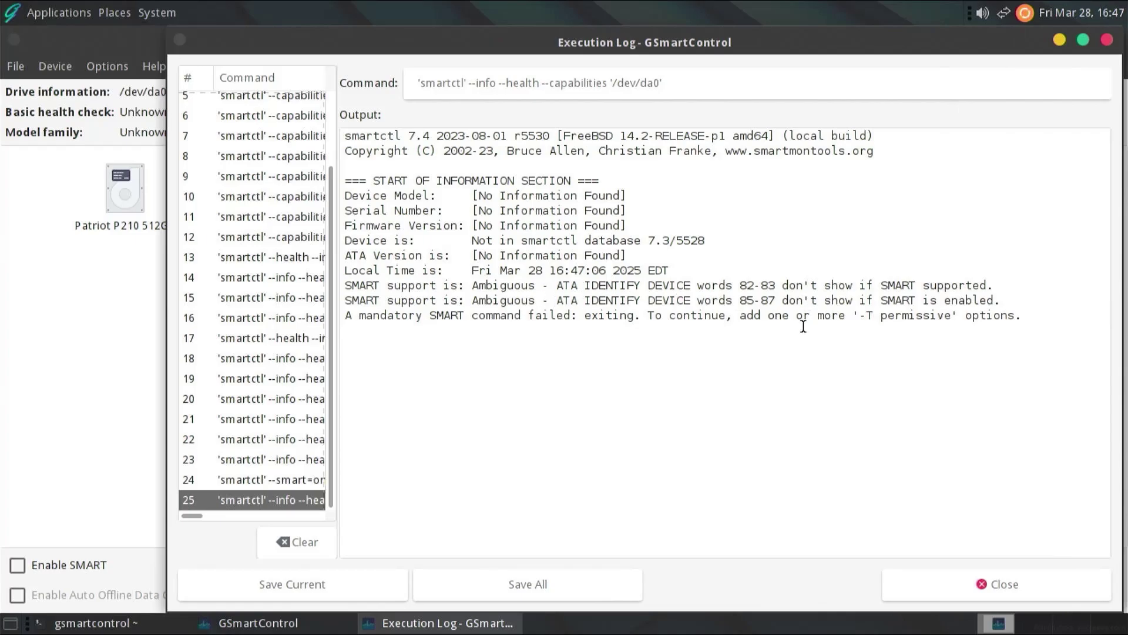
Close the Execution Log window to return to the drive list
click(958, 586)
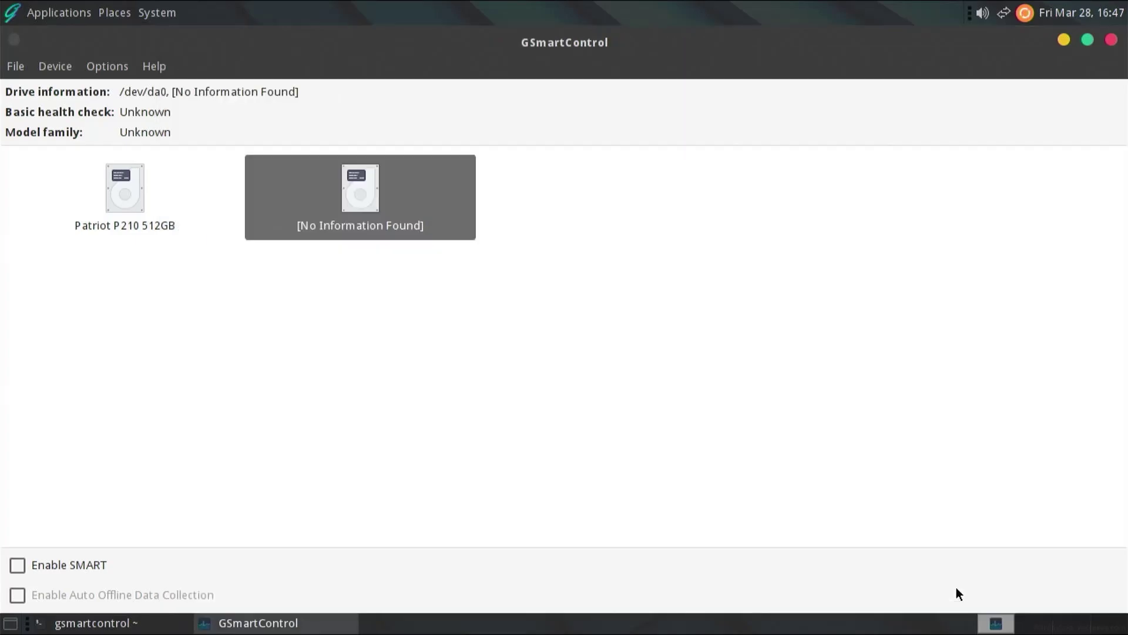